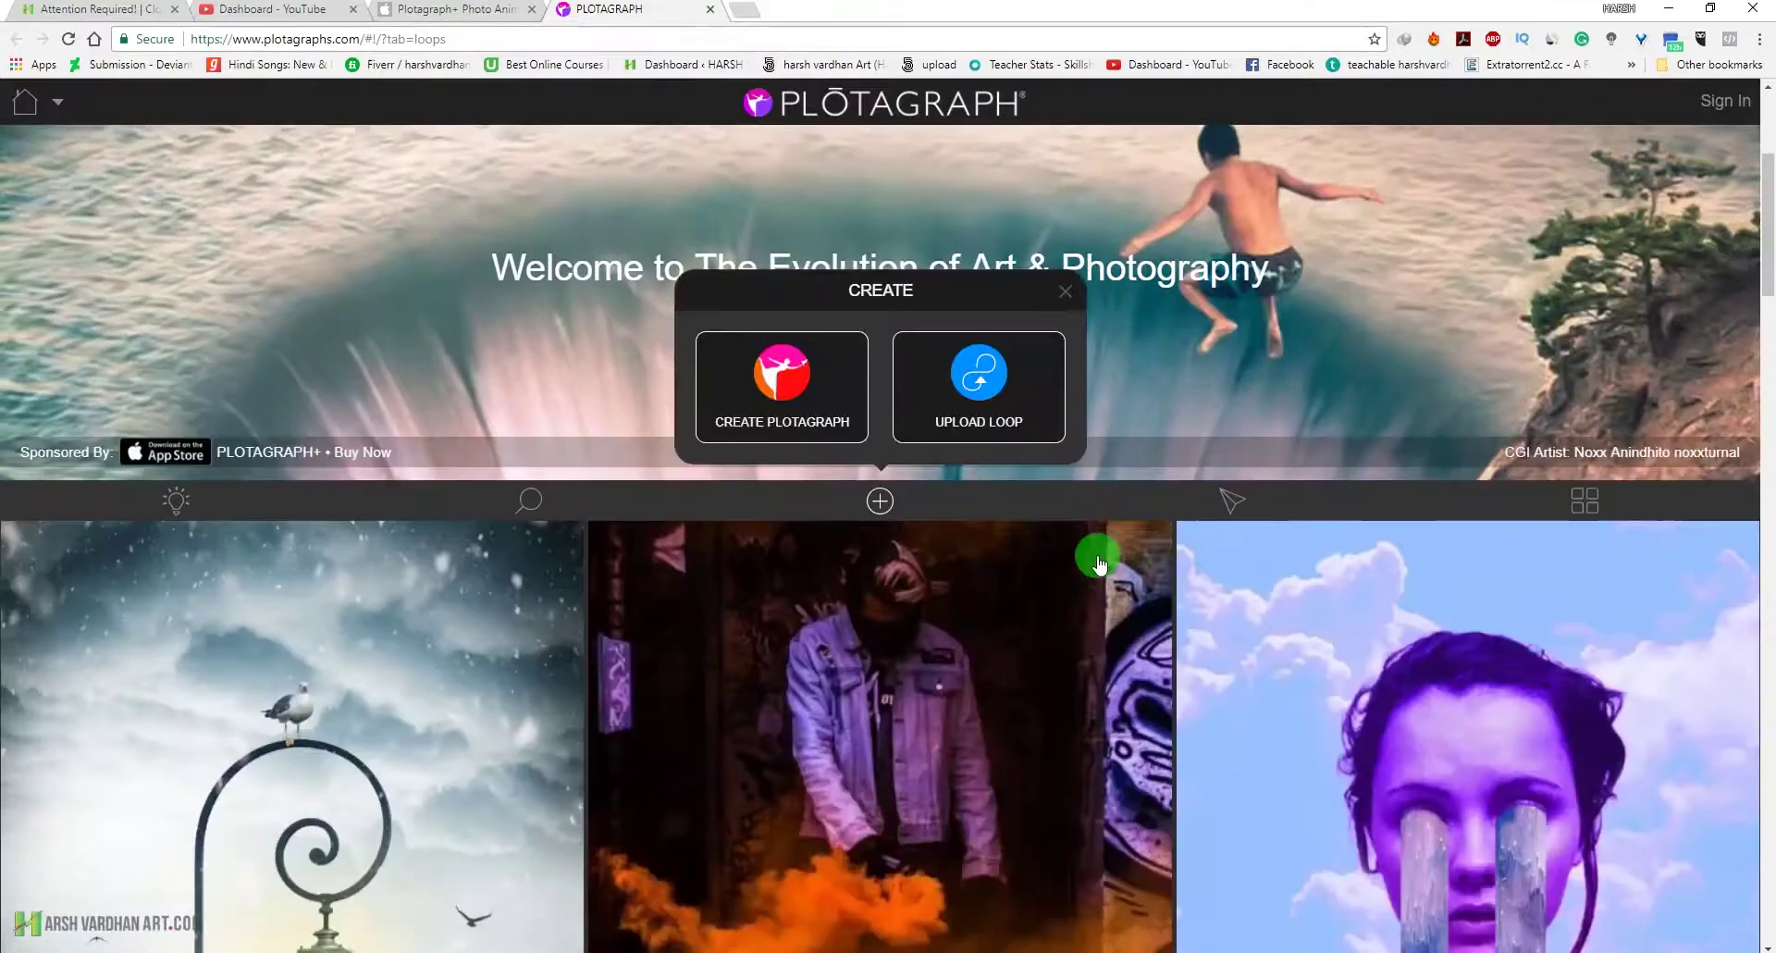
Step: Browse the featured artwork loops on the Plotagraph home page, and open the member sign-in page
scroll(1098, 562, down, 5)
scroll(1094, 557, up, 10)
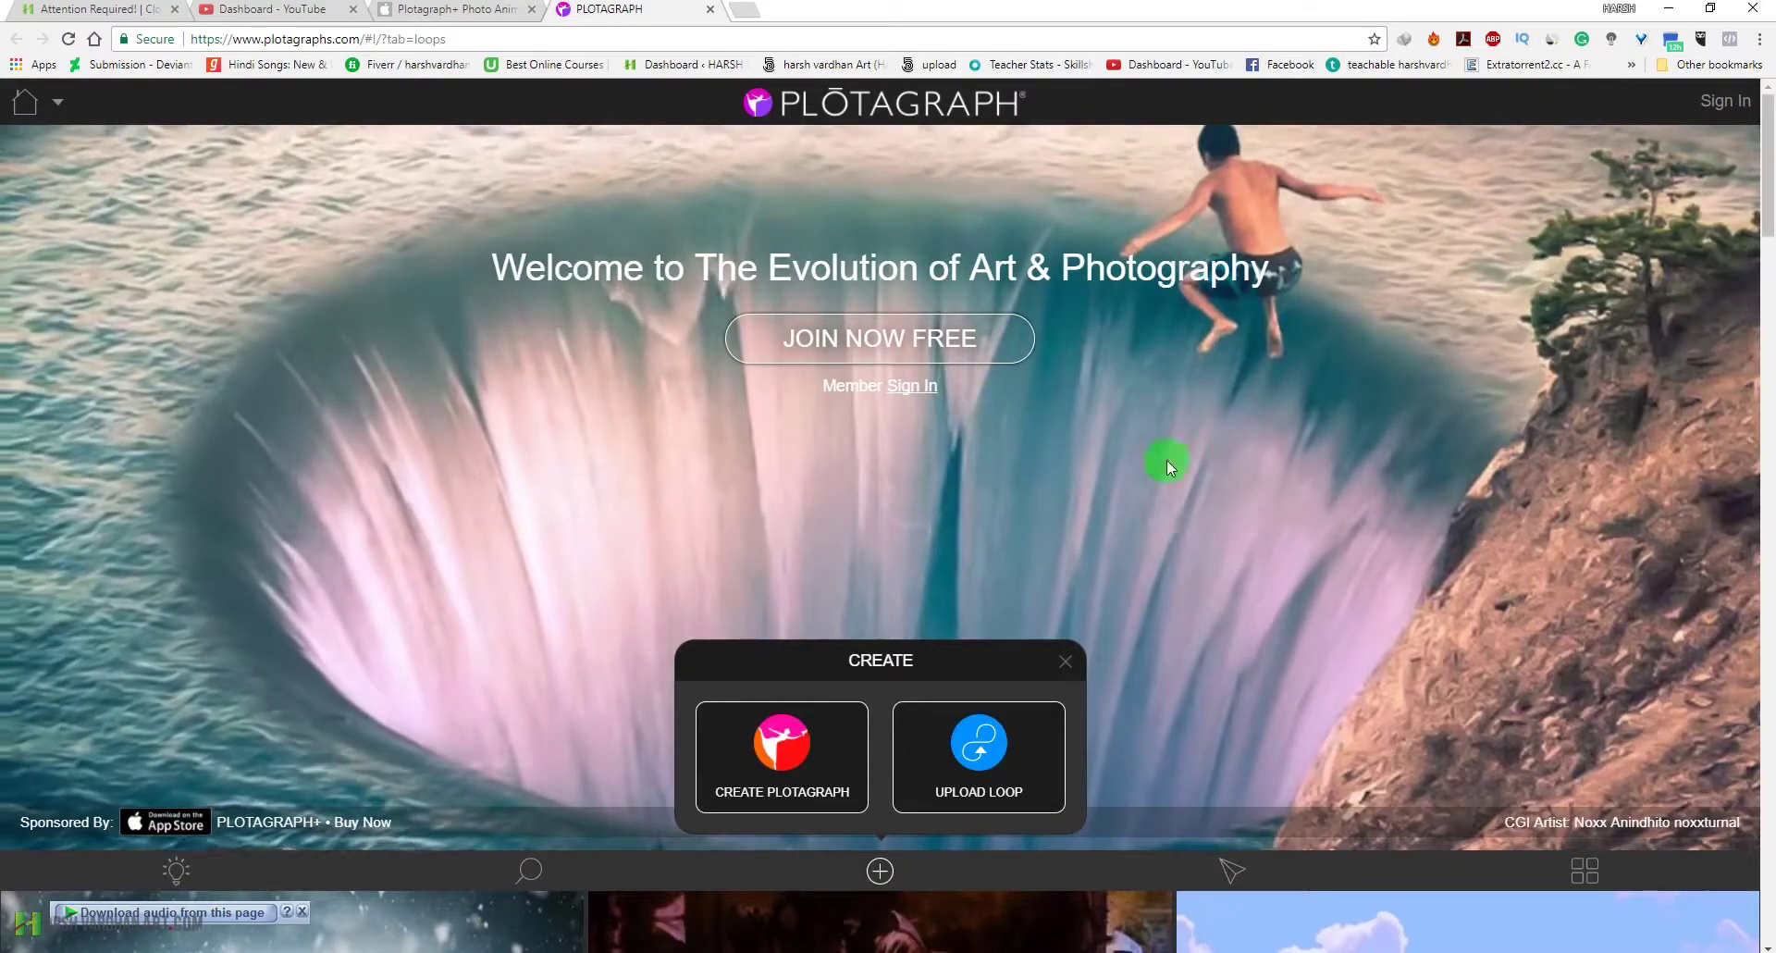
scroll(1245, 546, down, 1)
scroll(1244, 542, down, 2)
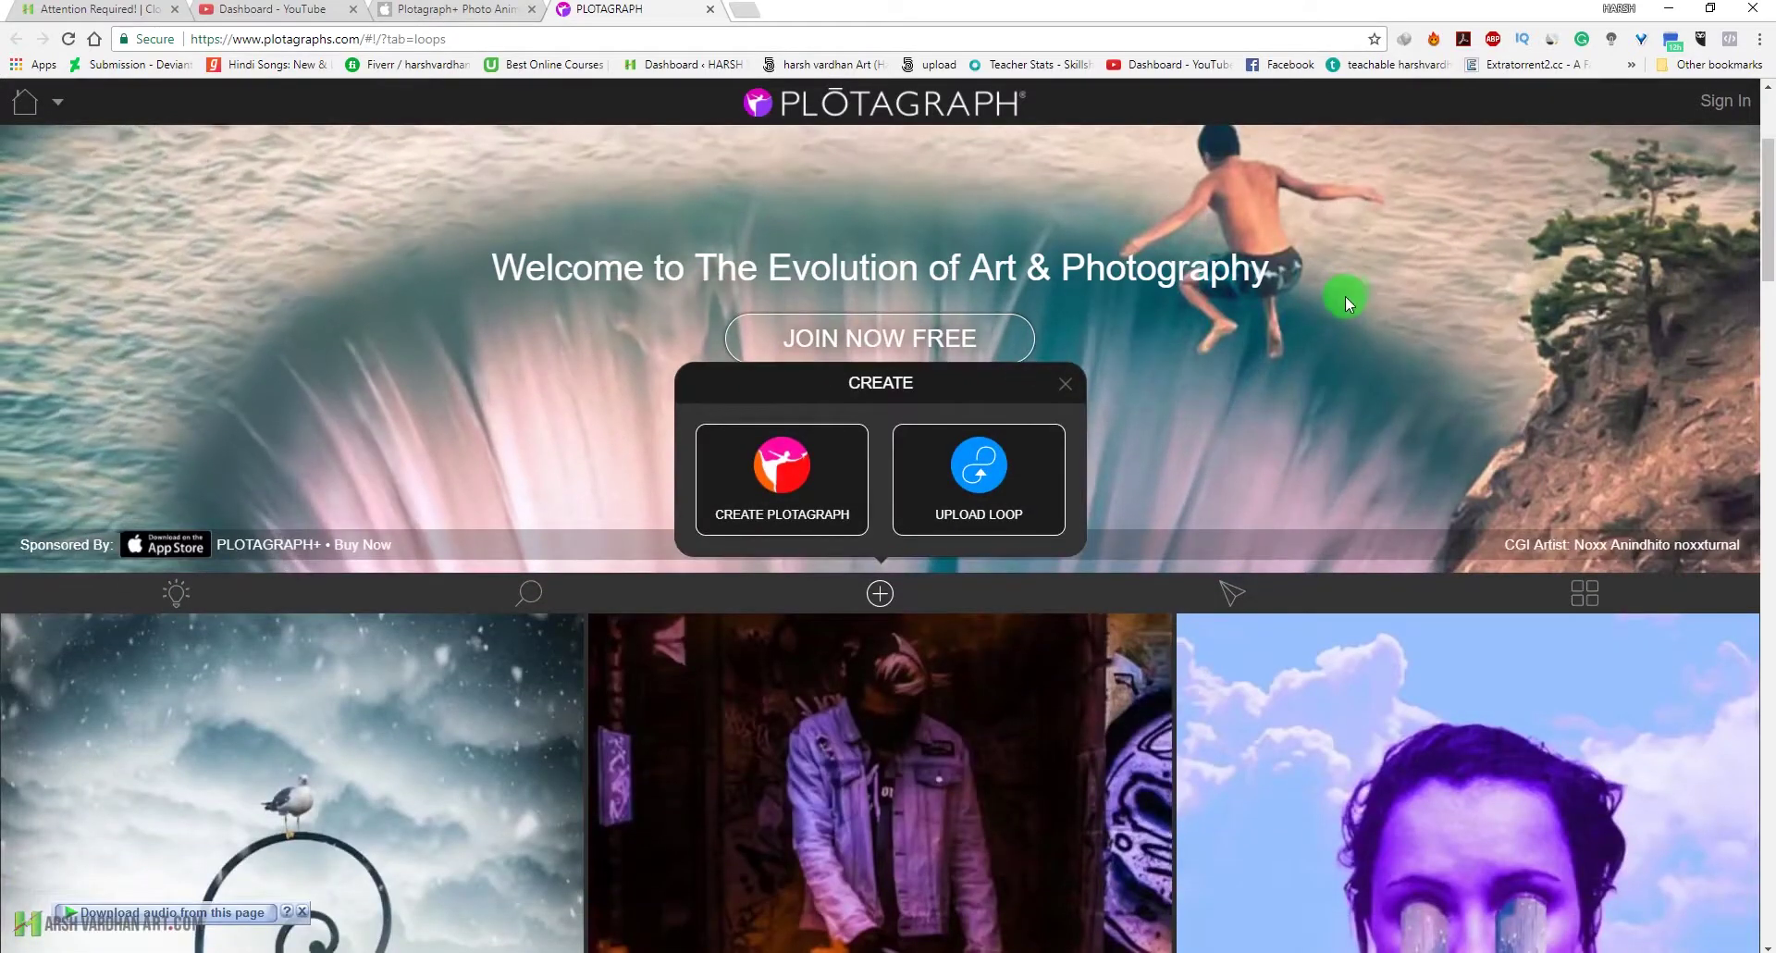
scroll(1346, 305, down, 5)
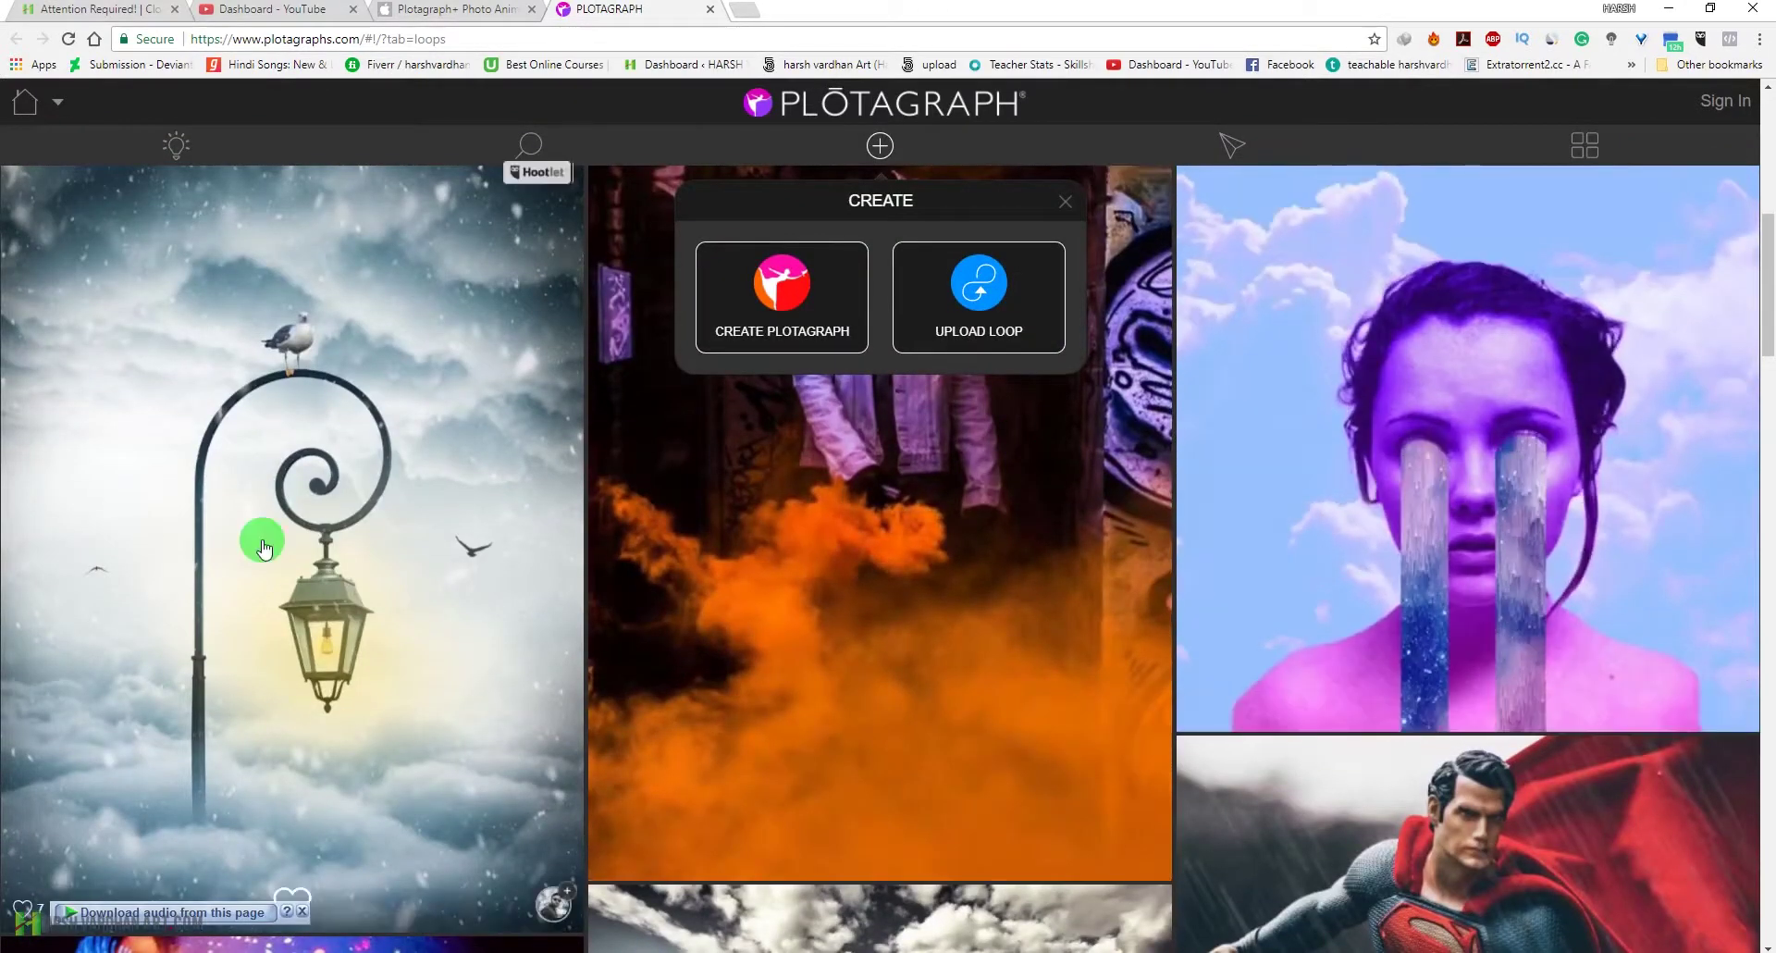
scroll(263, 548, down, 1)
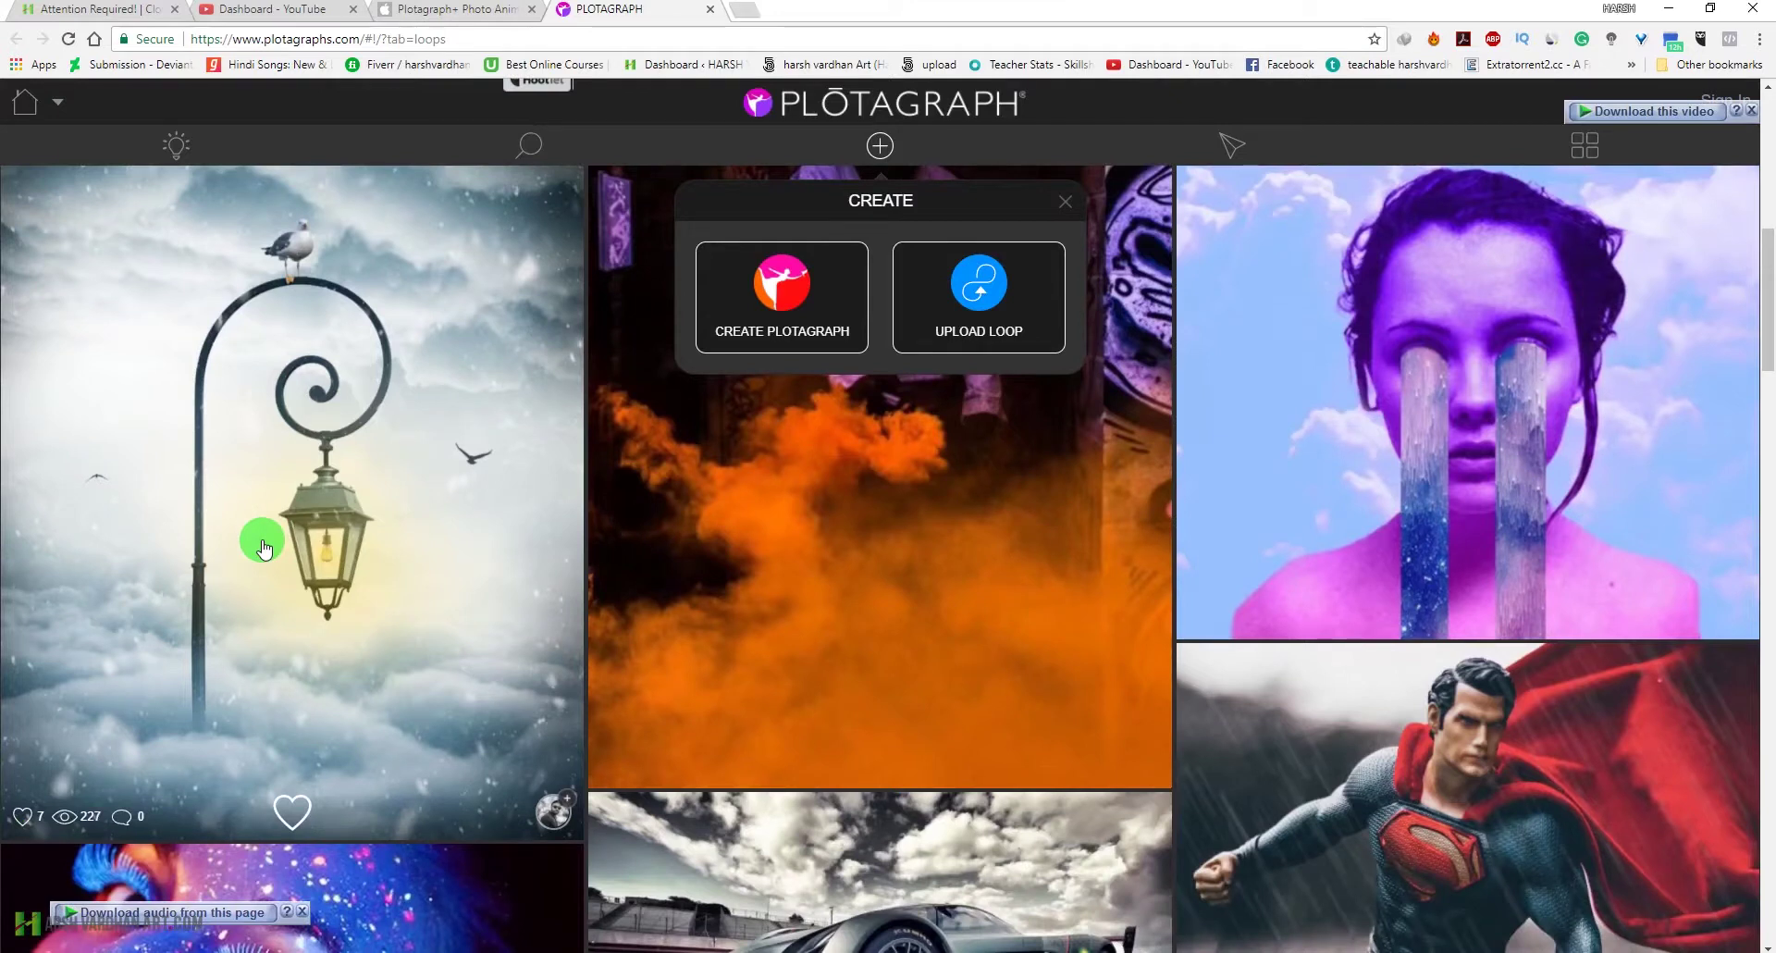
scroll(436, 615, up, 6)
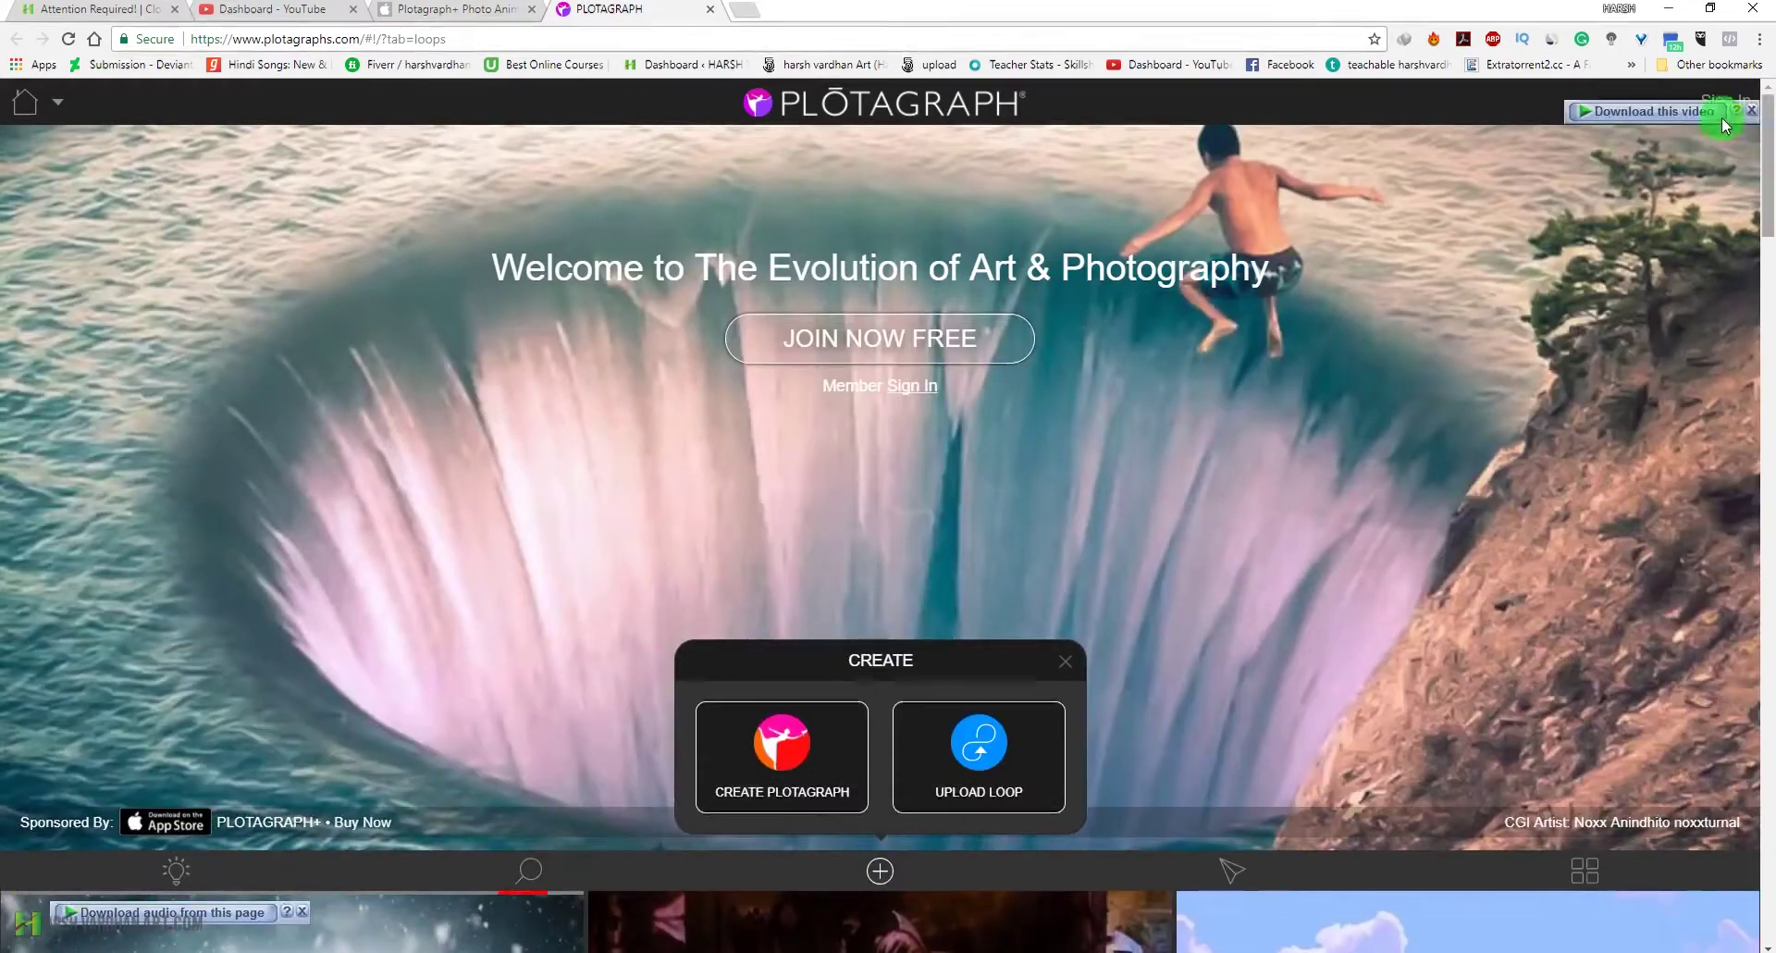
click(1725, 107)
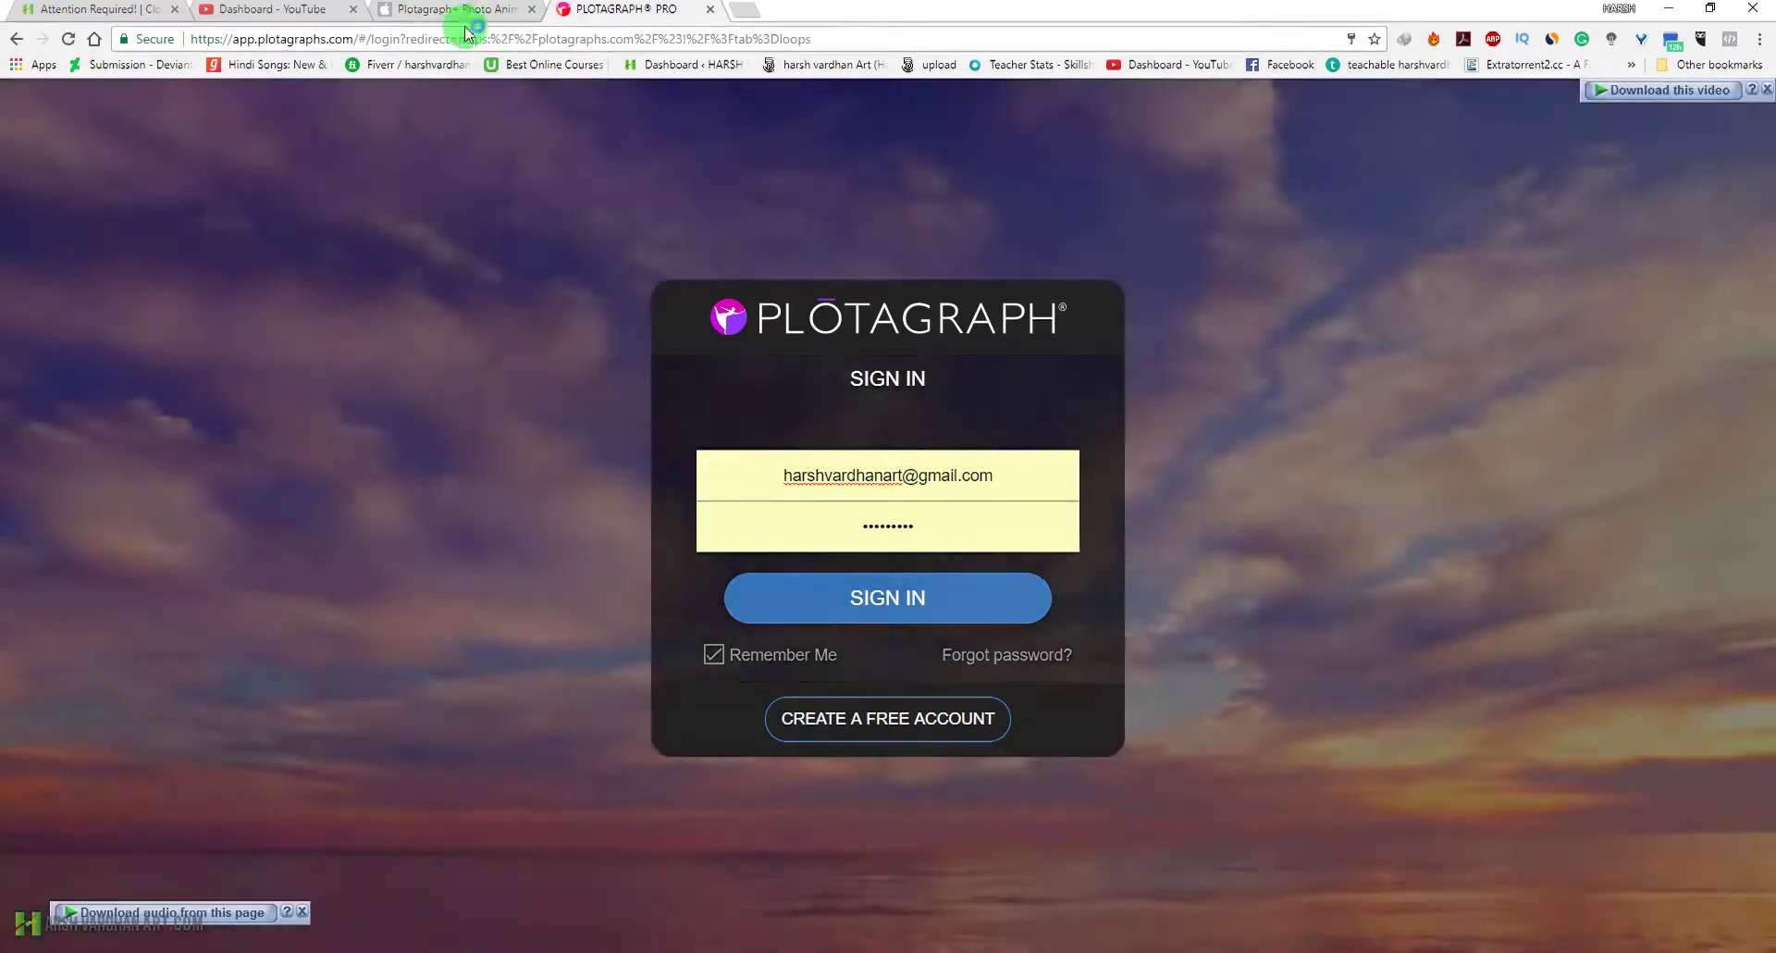
Step: Review the description and details of the Plotagraph+ Photo Animator app on its iTunes Preview page
click(453, 9)
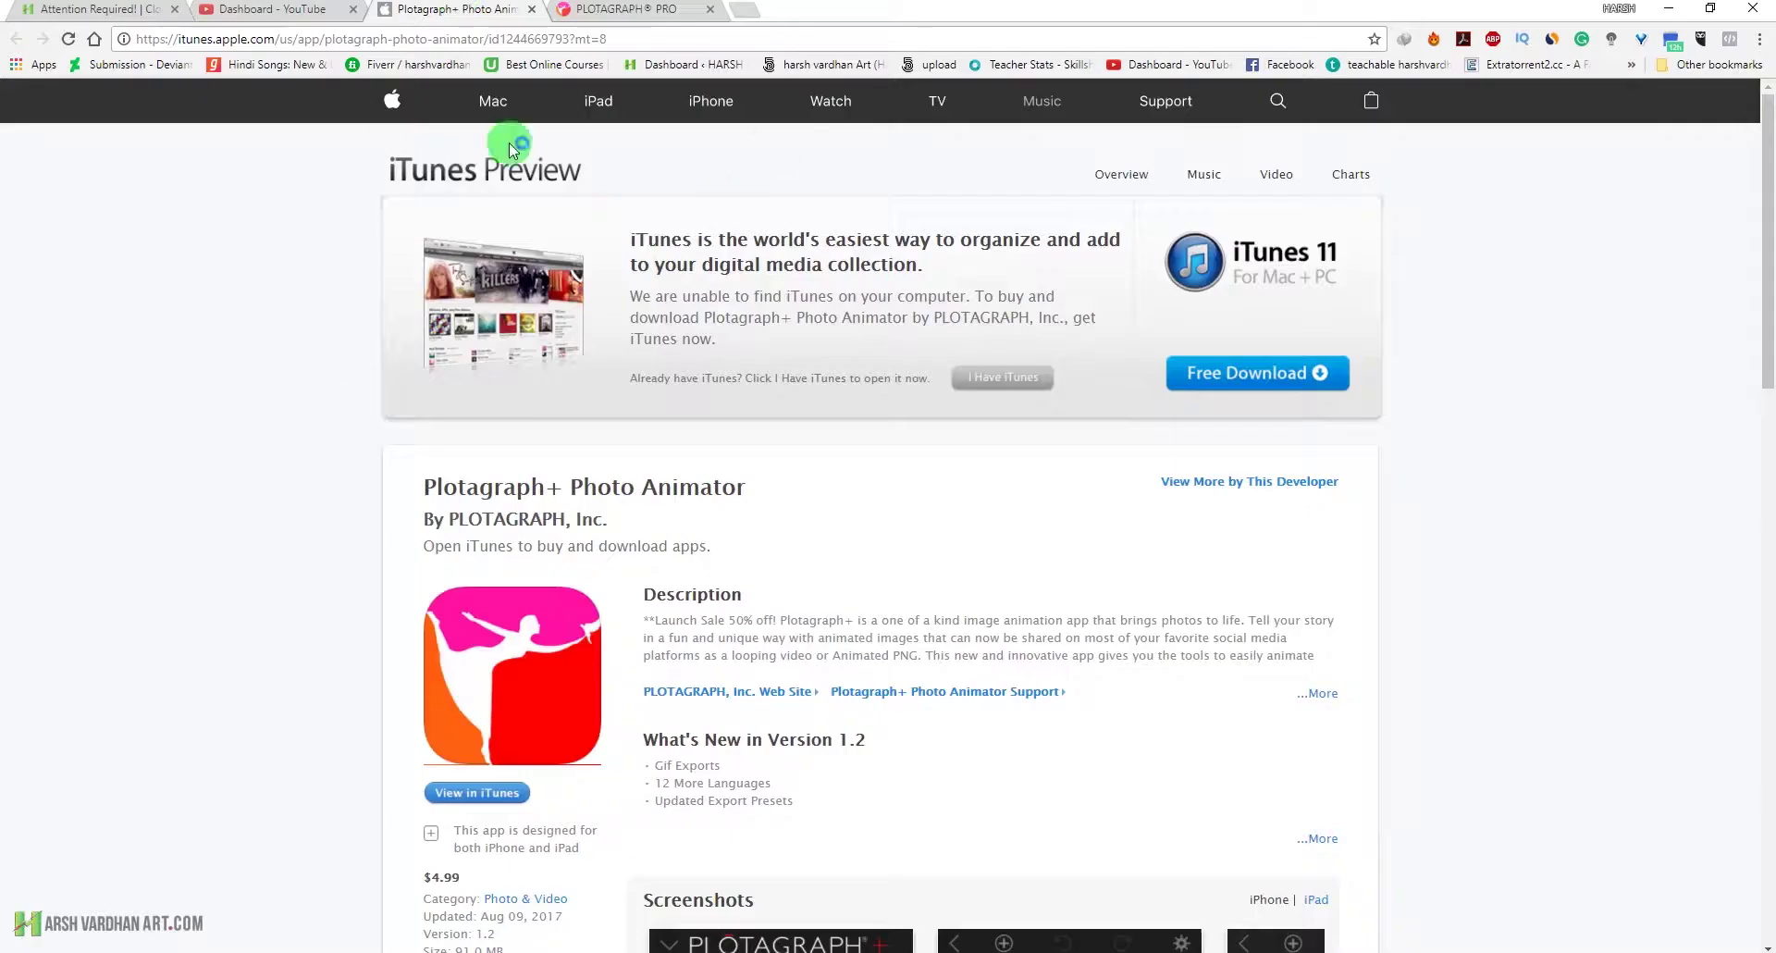
scroll(585, 737, down, 2)
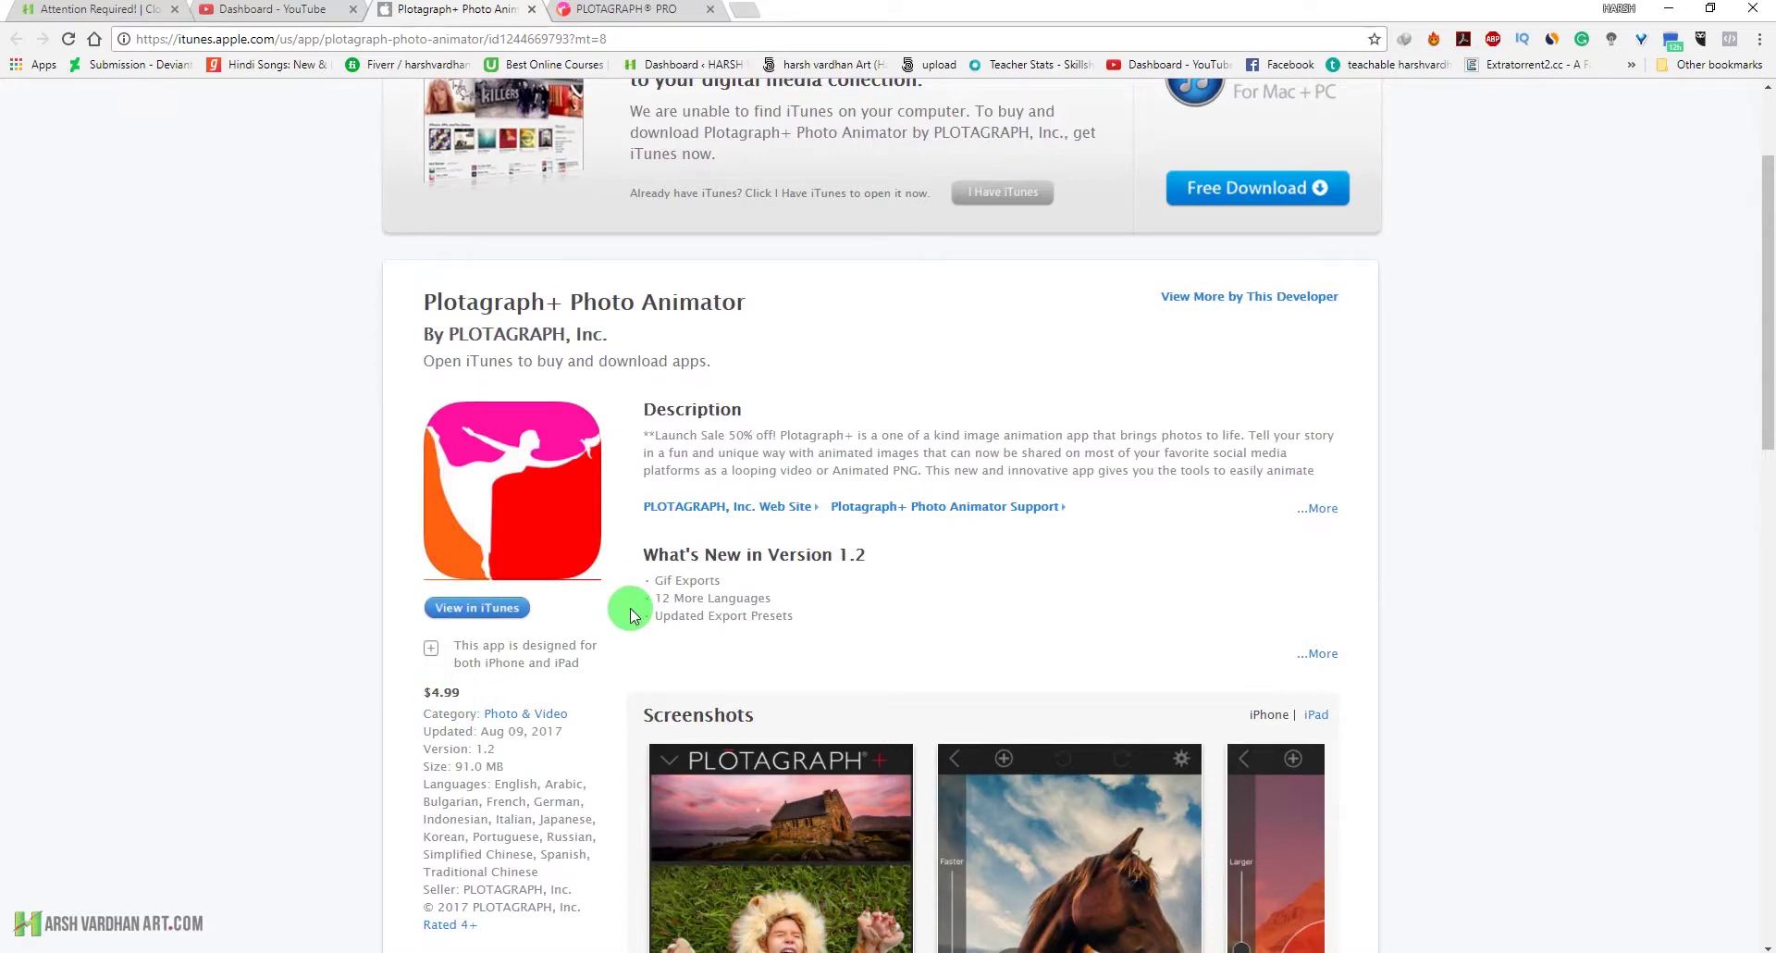
scroll(639, 592, up, 1)
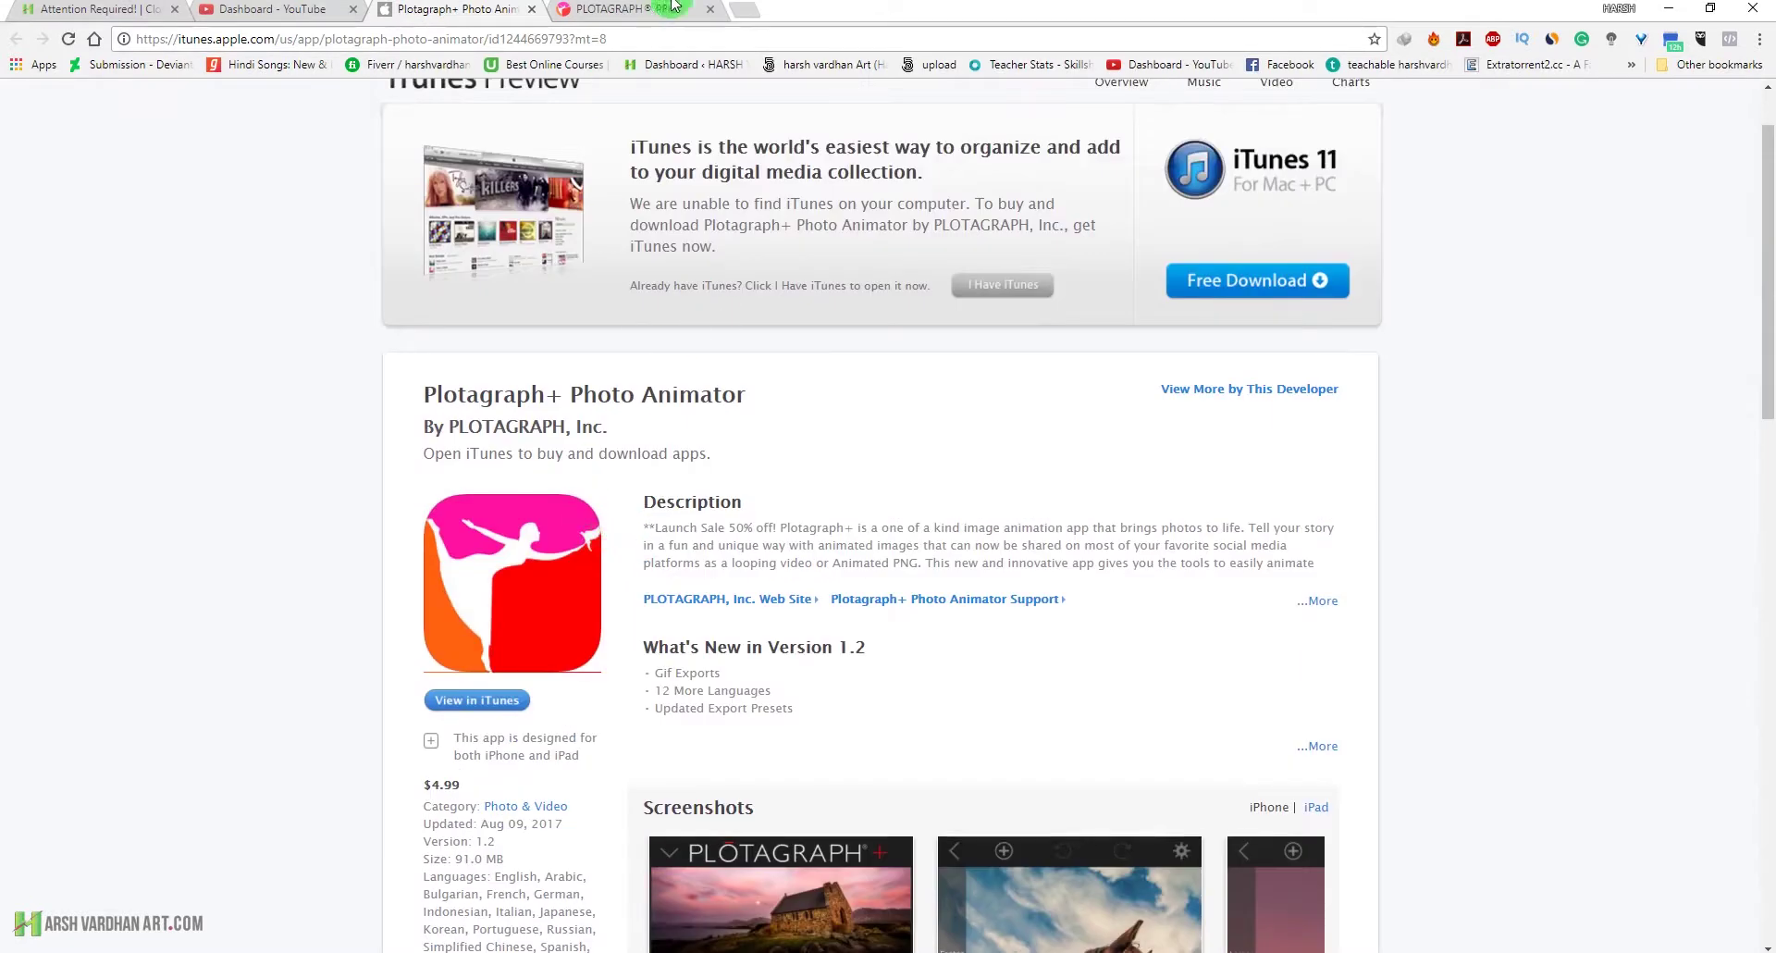
Step: Sign in to Plotagraph with the prefilled account credentials and open the Plotagraph Software page, dismissing its introductory video
click(638, 6)
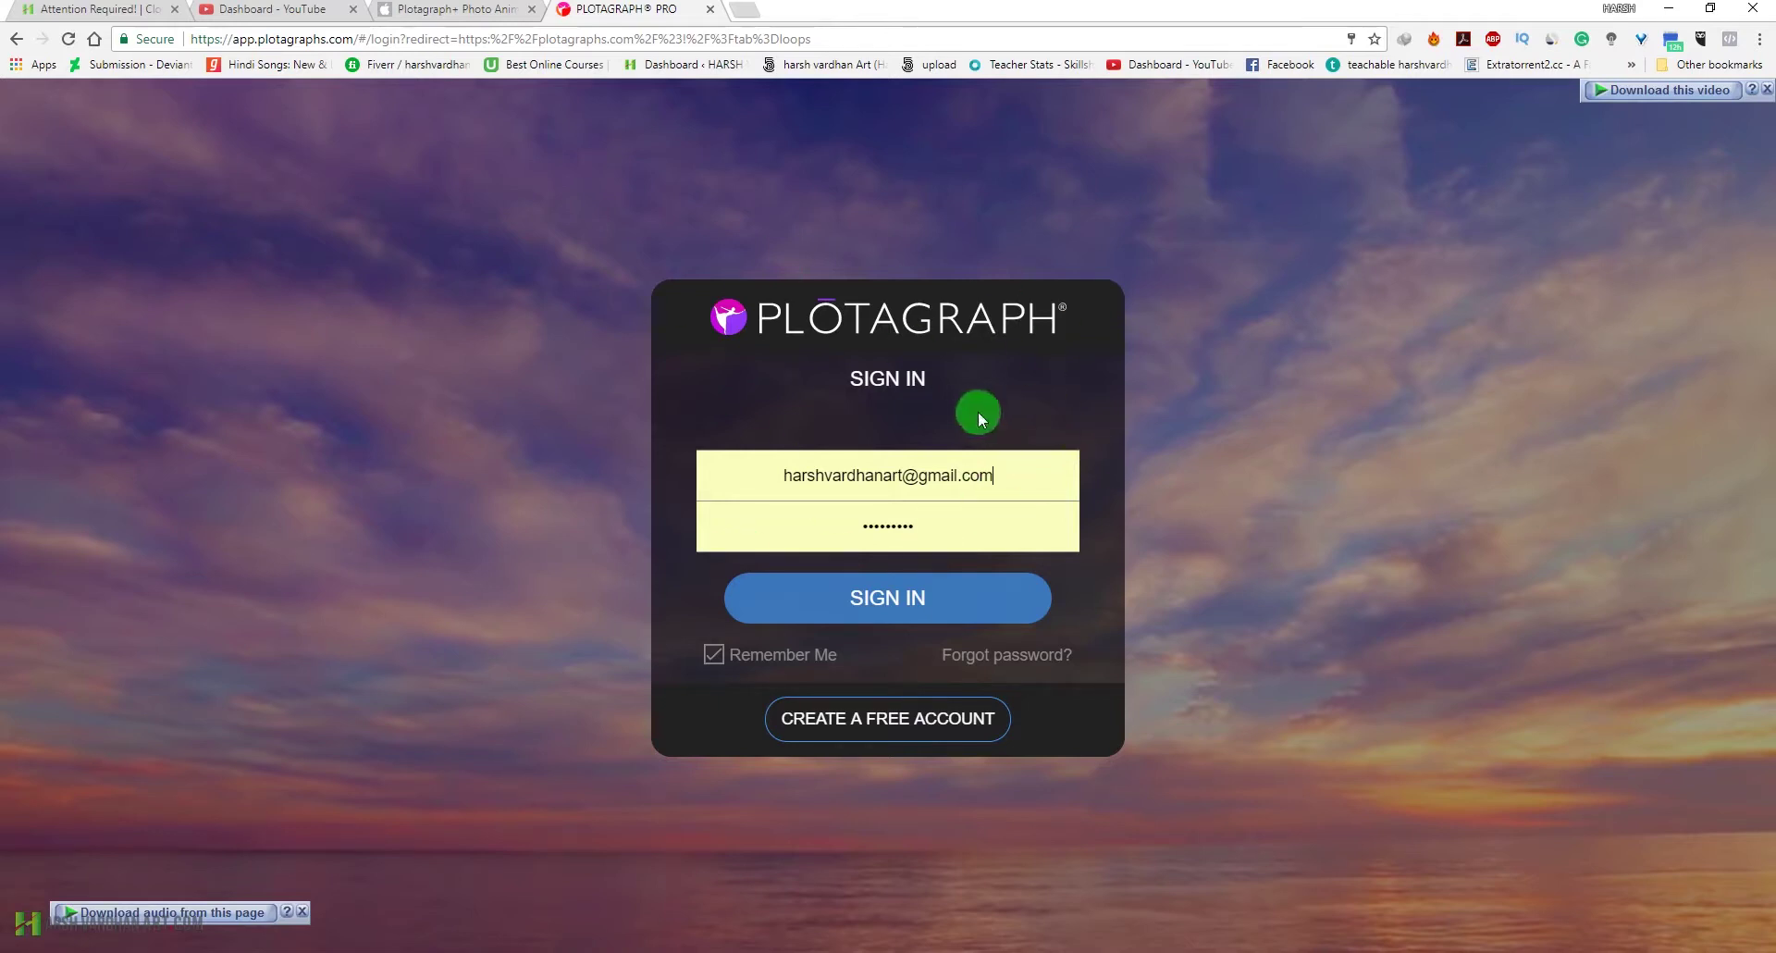
click(896, 597)
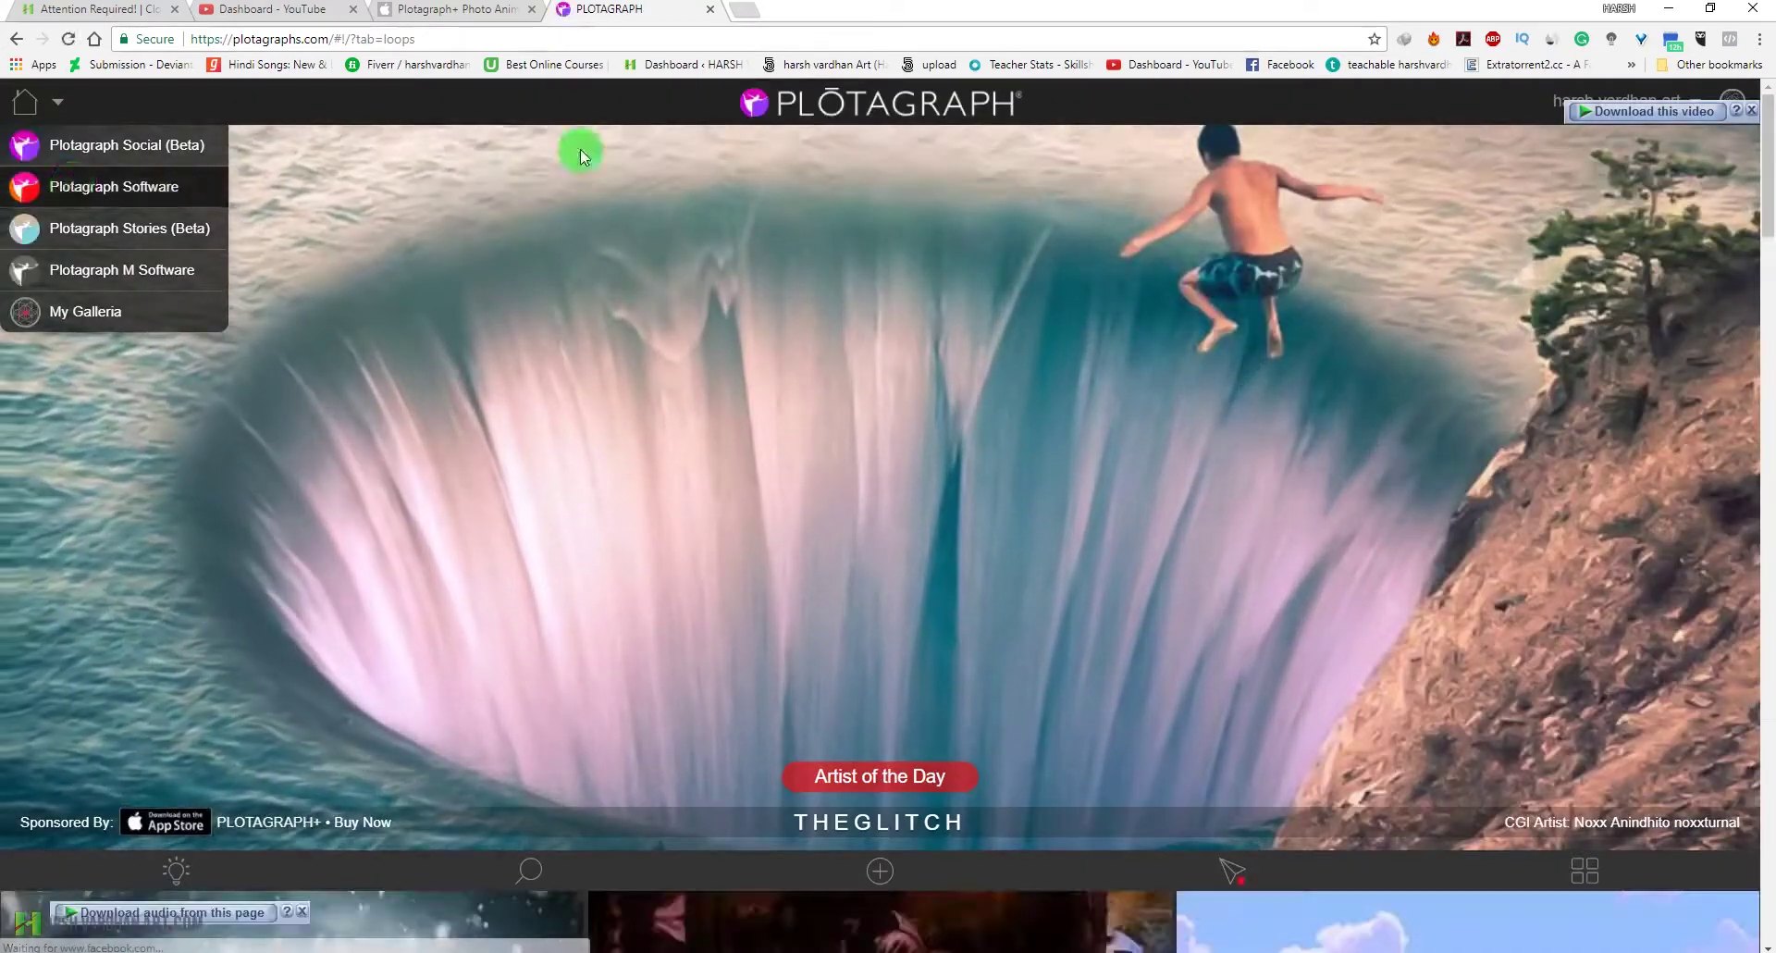
click(57, 100)
click(61, 101)
click(119, 189)
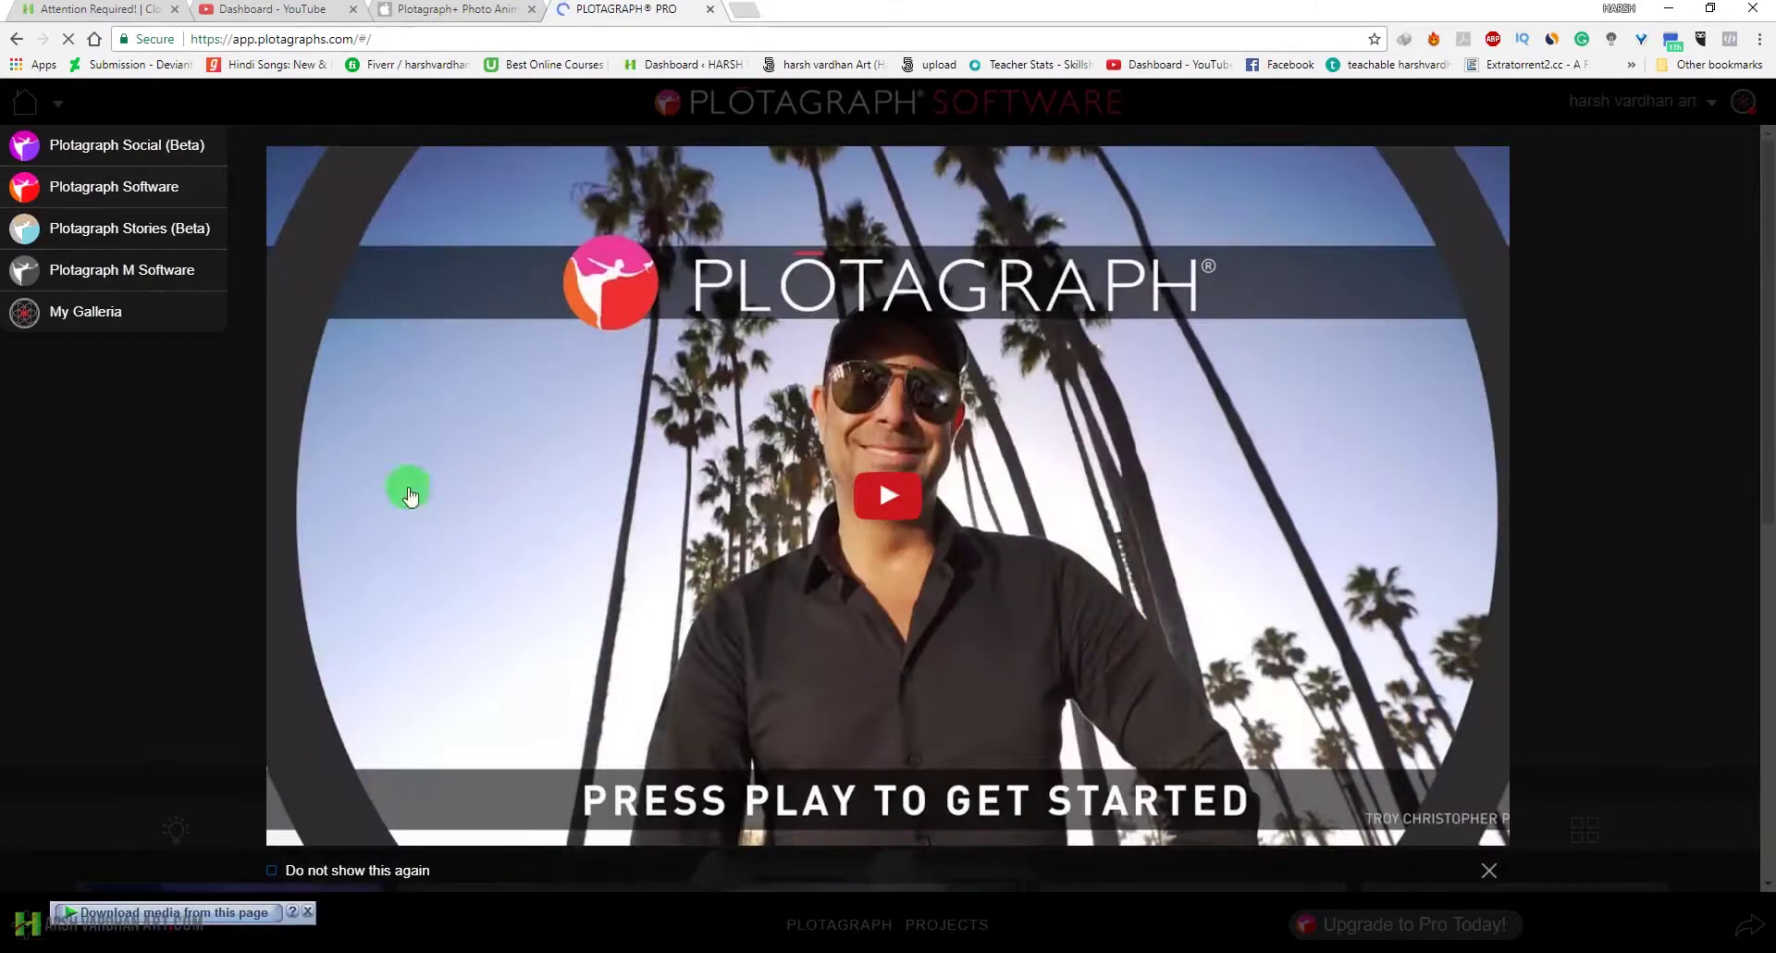
key(Escape)
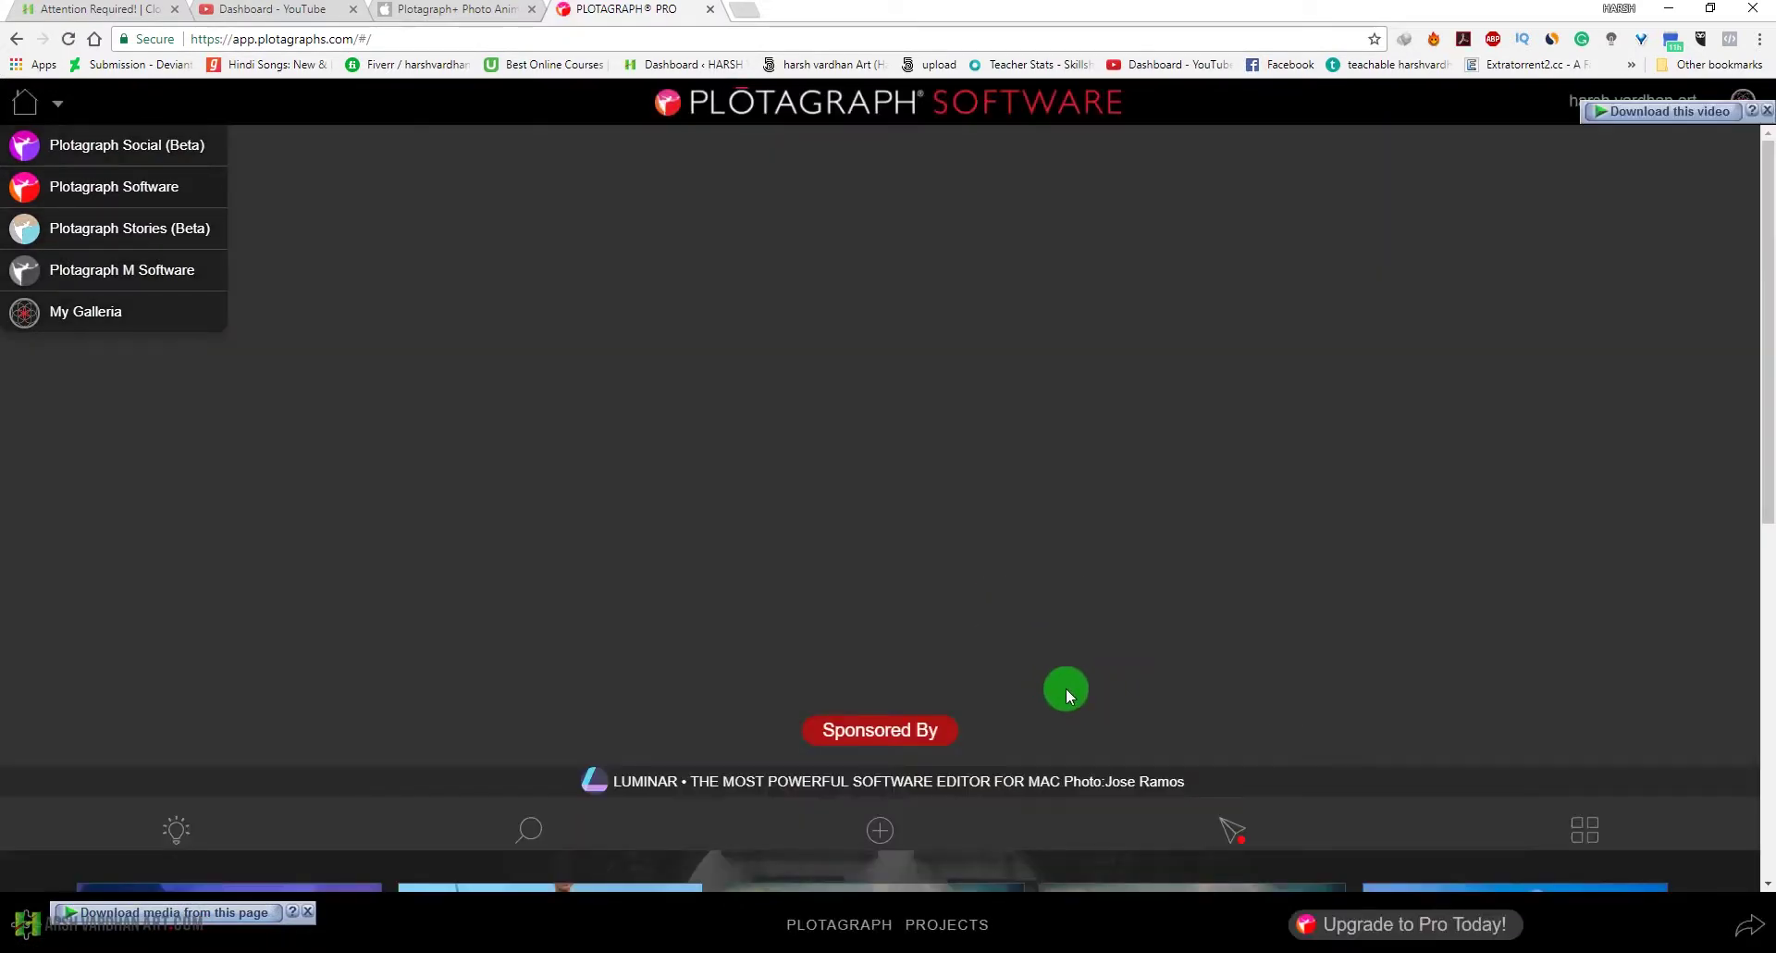
scroll(1065, 692, down, 3)
scroll(1066, 692, up, 3)
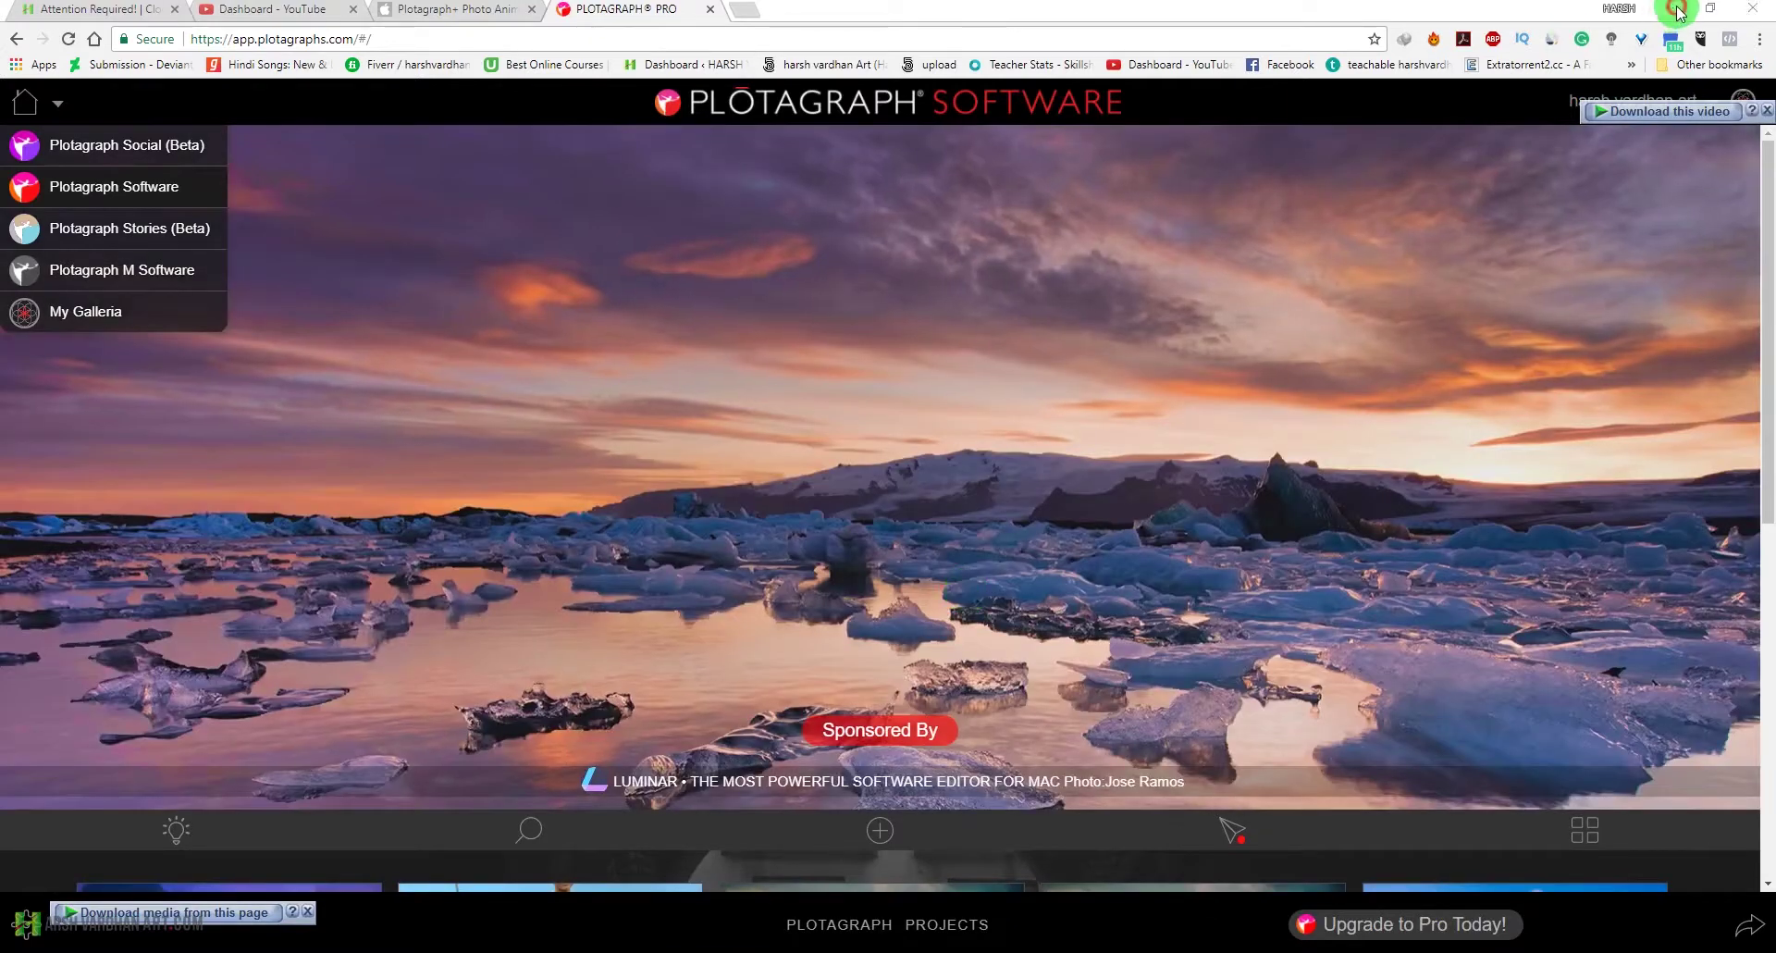
Step: Minimize the browser, launch the Plotagraph desktop application and open its Plotagraph Software projects page
click(1669, 8)
double_click(836, 468)
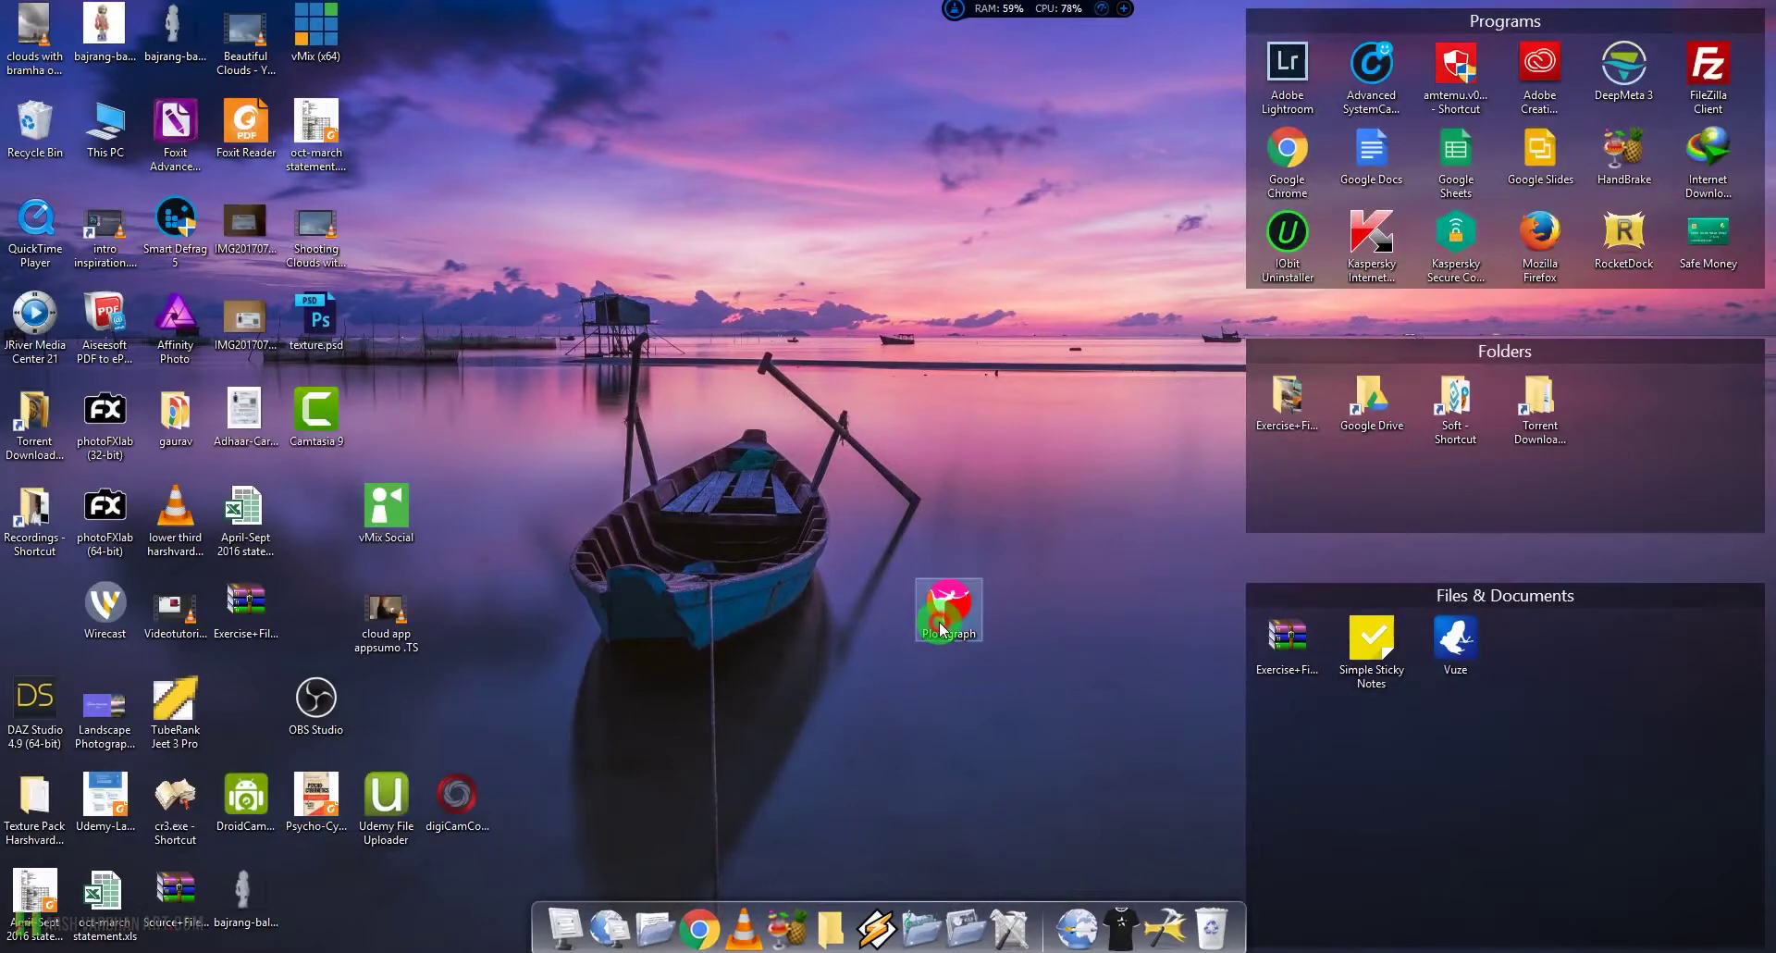
double_click(1129, 657)
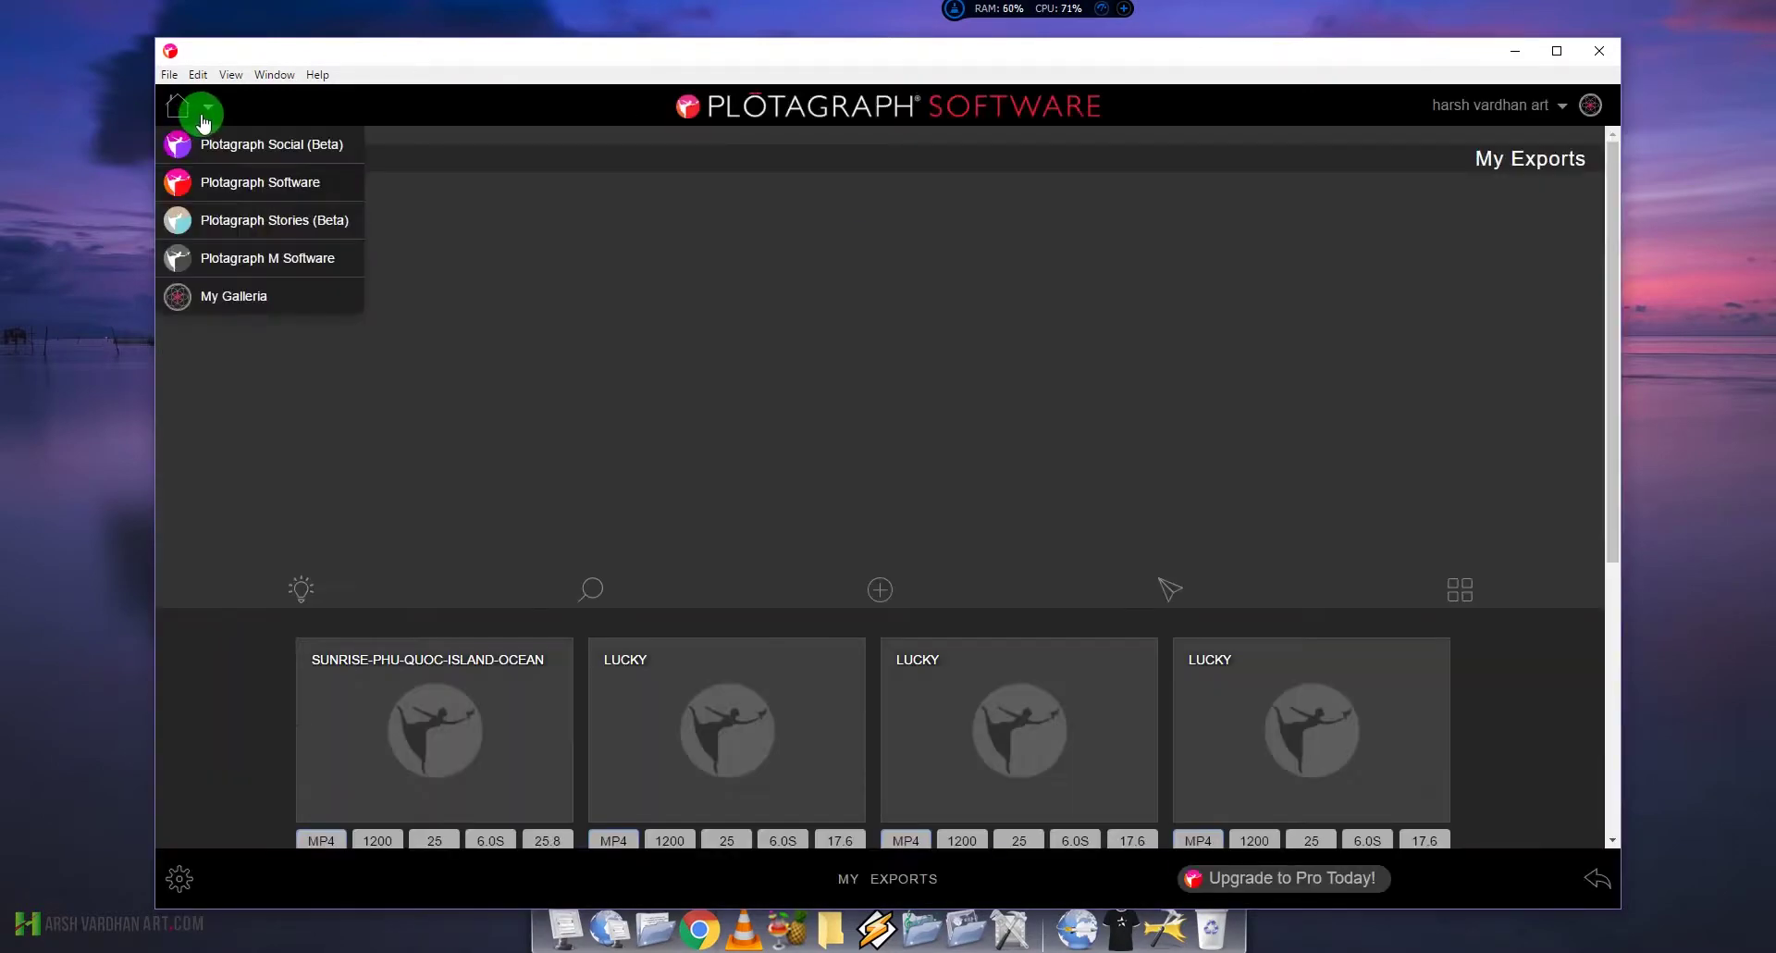
mouse_move(206, 107)
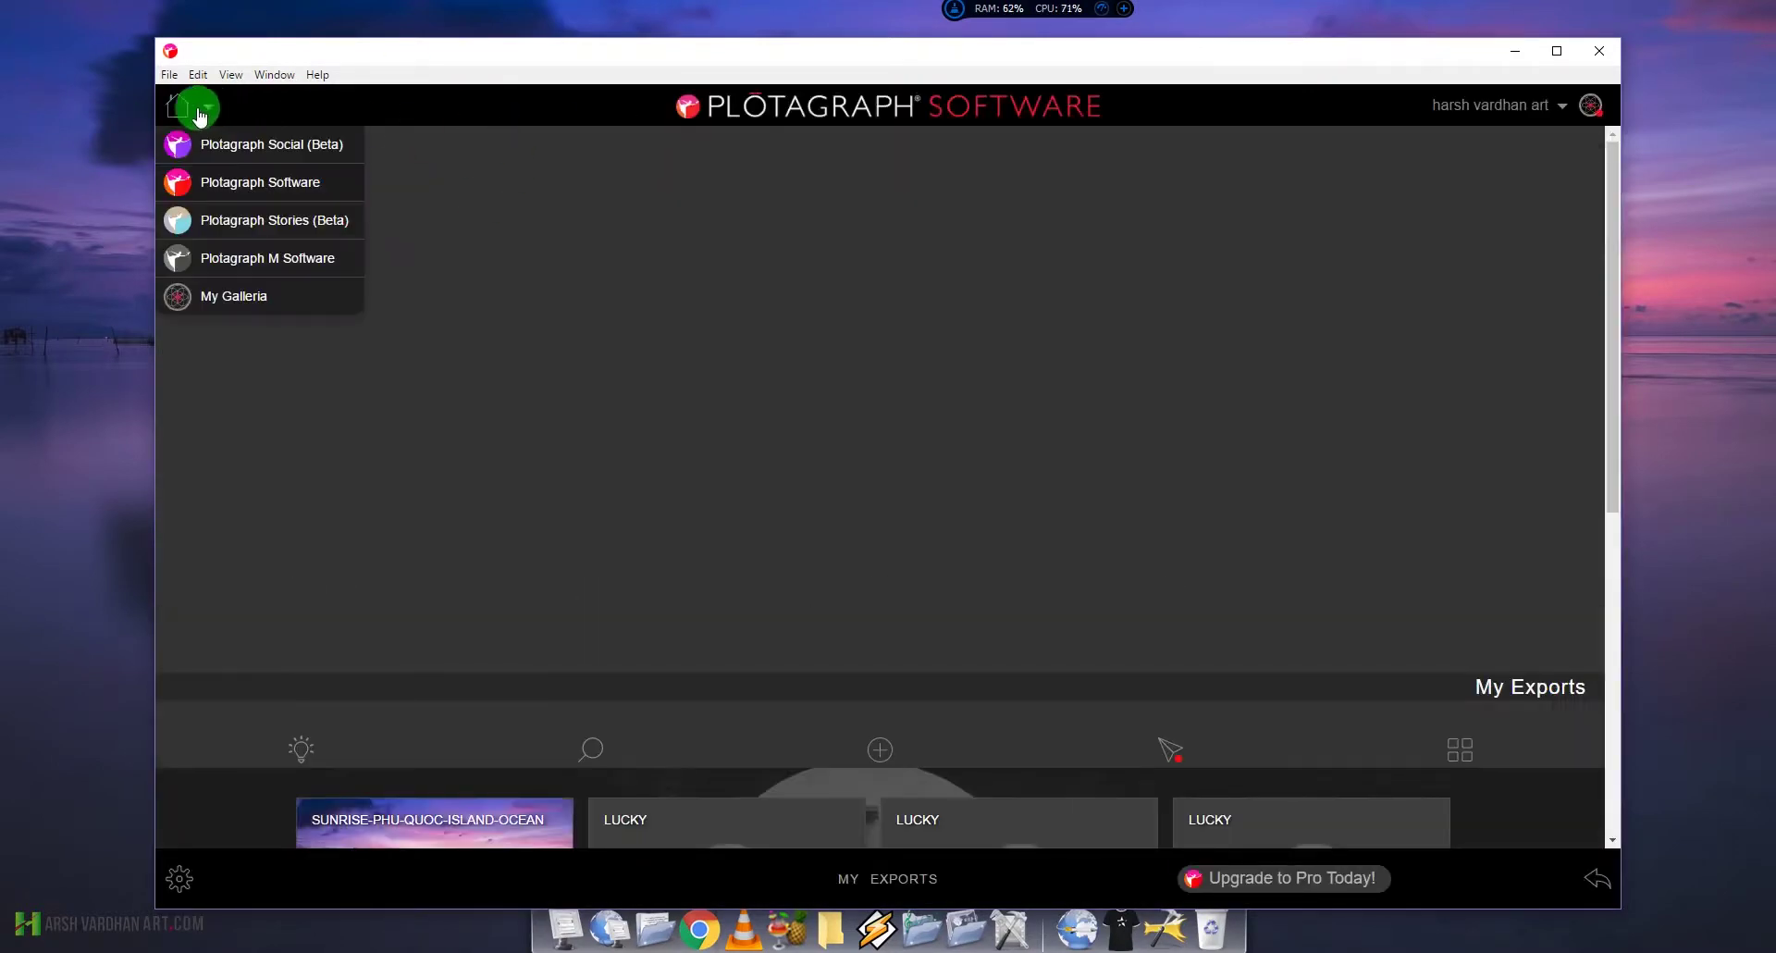
click(251, 184)
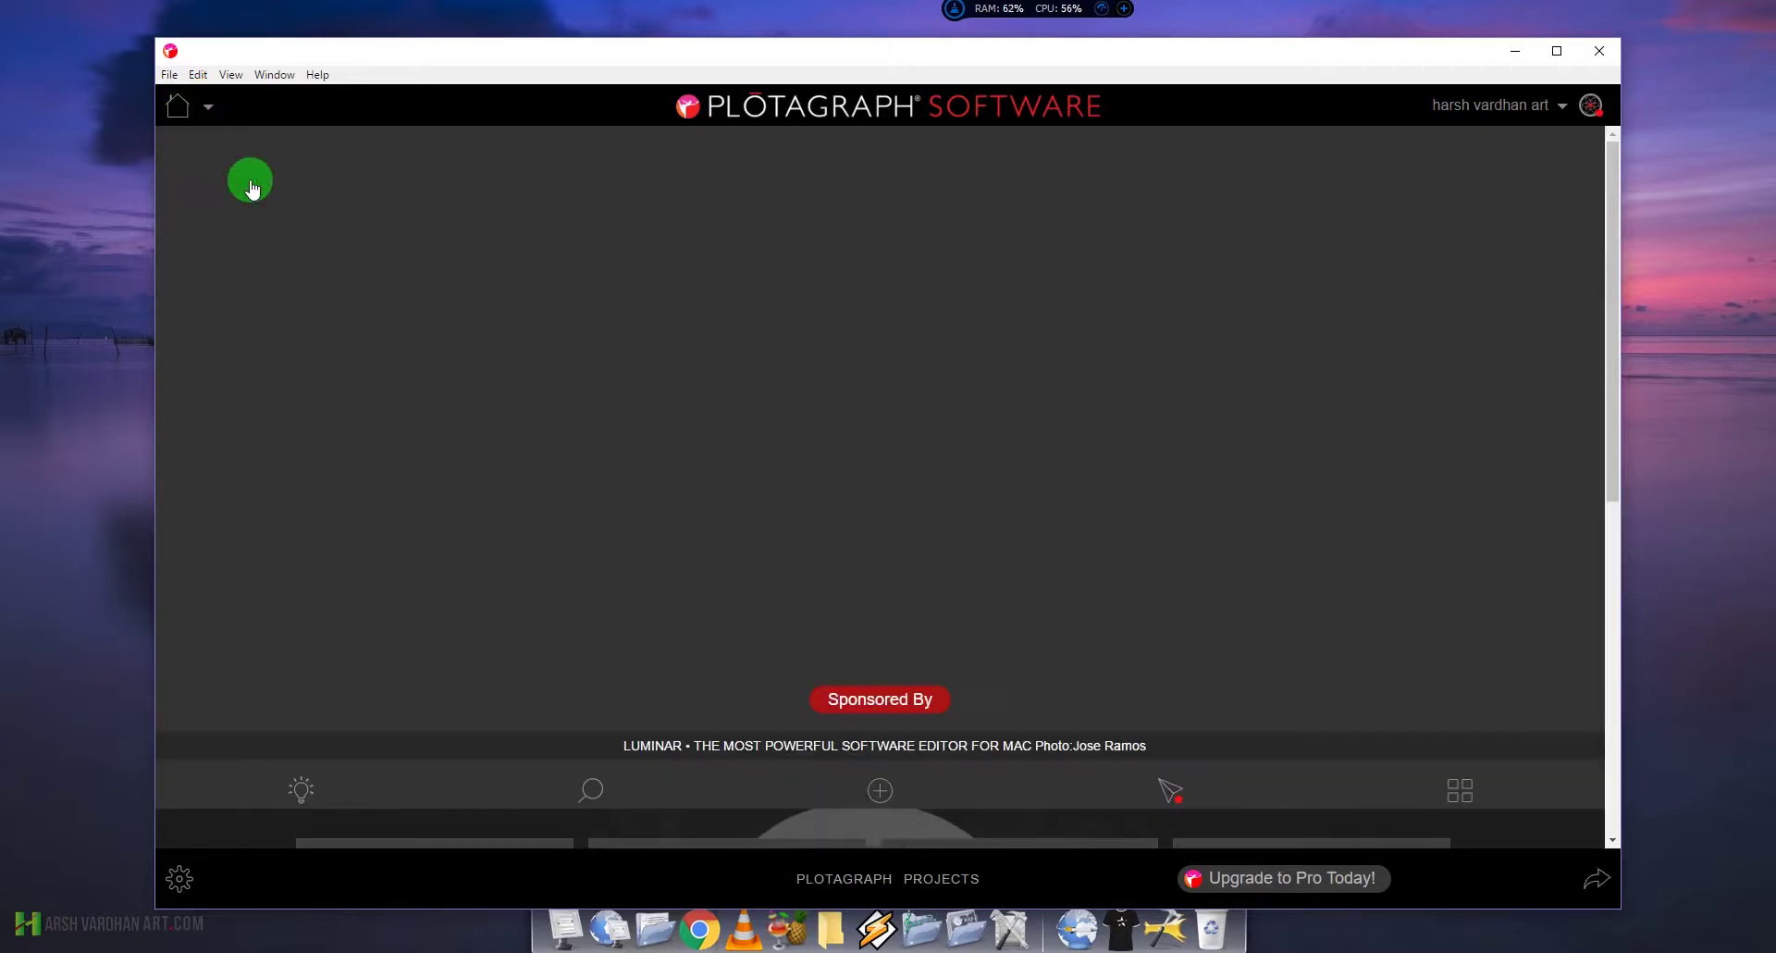
Step: Create a new Plotagraph project from the sunrise boat photo, keeping the project name sunrise-phu-quoc-island-ocean
click(880, 790)
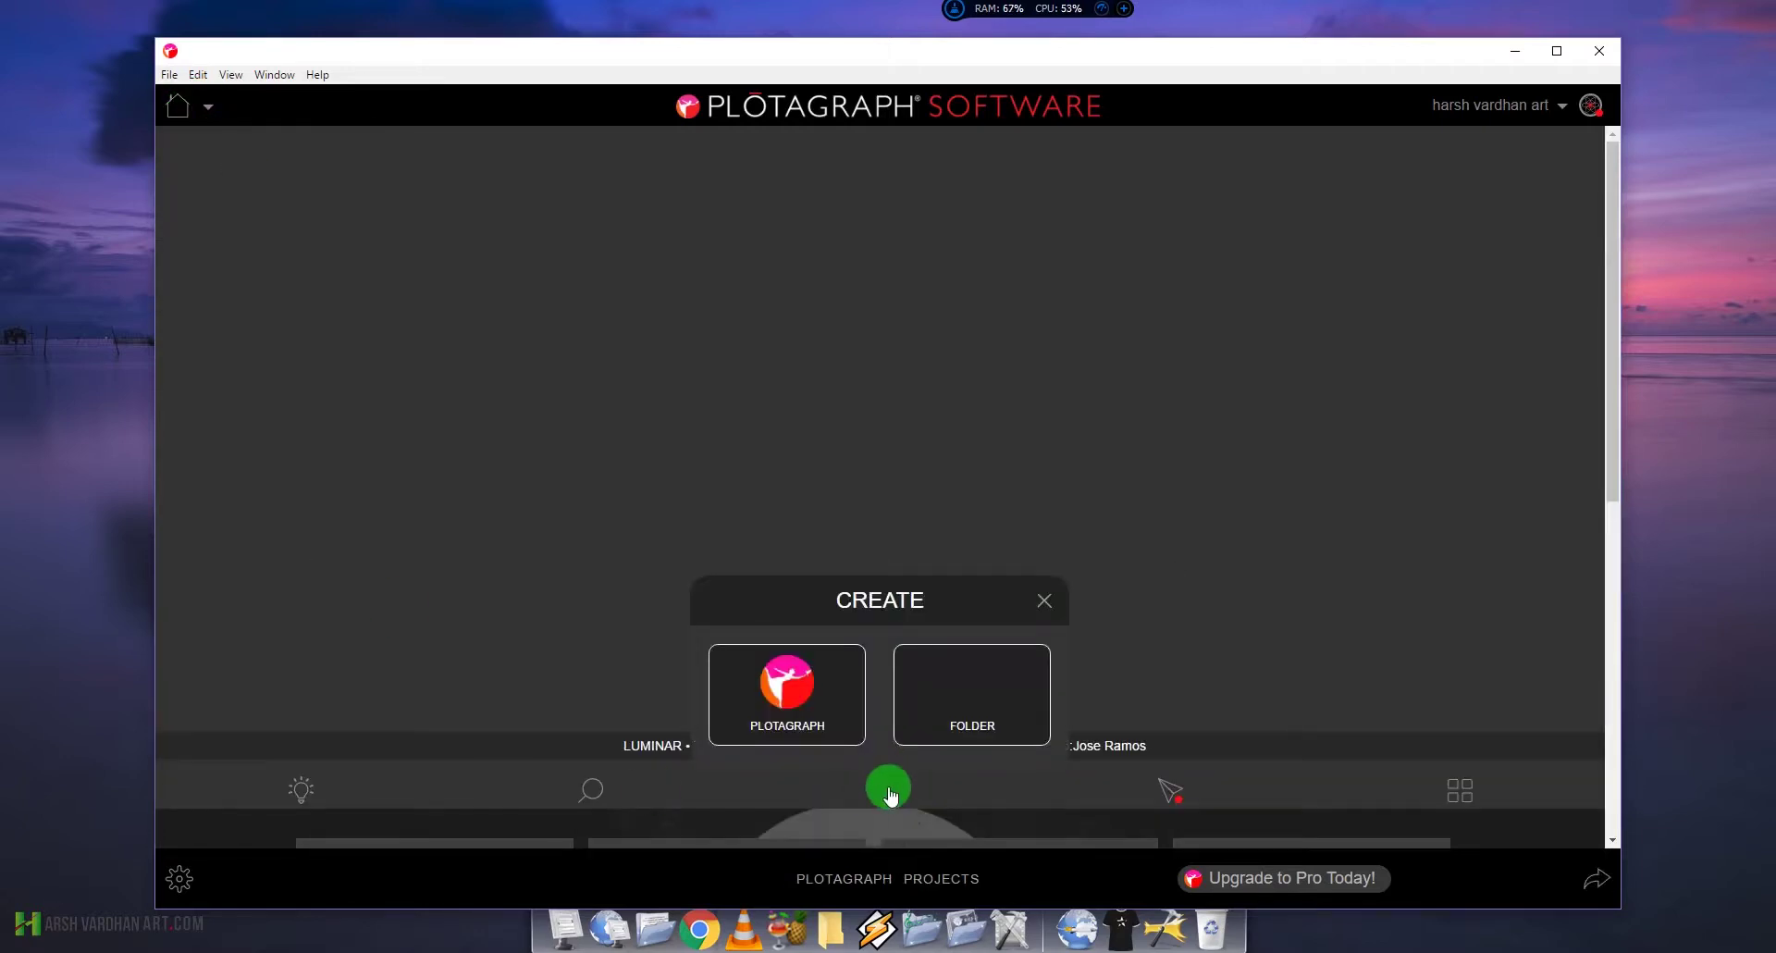
click(794, 709)
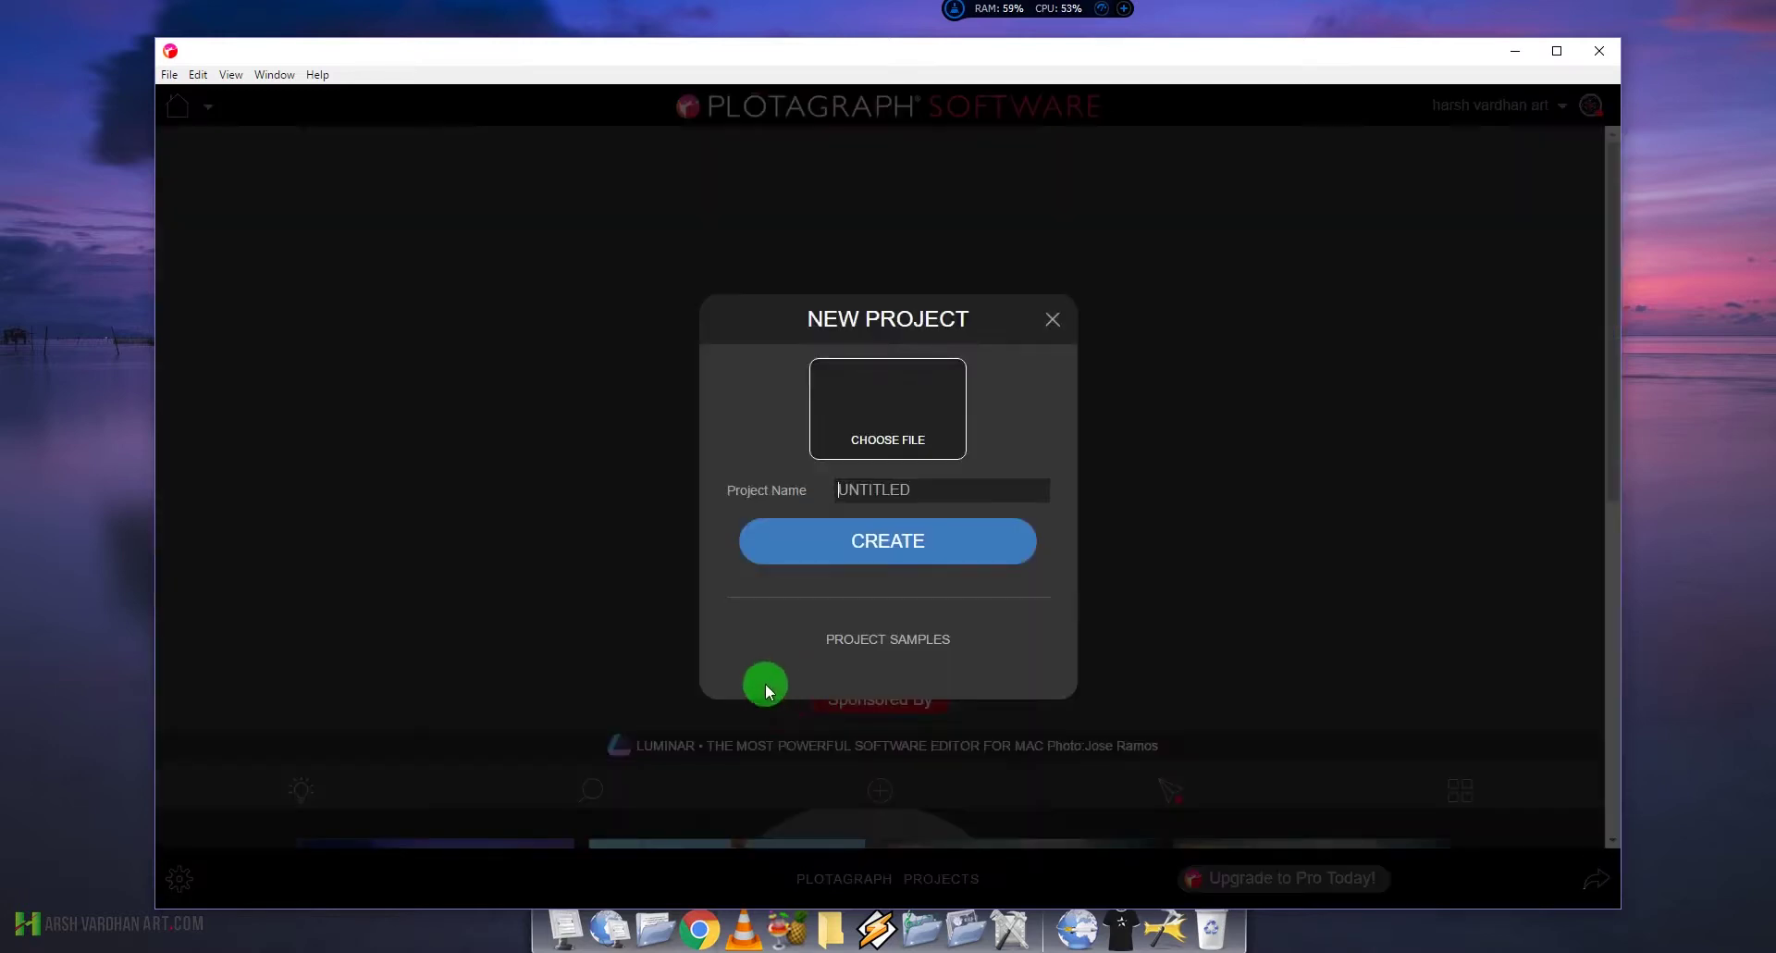
click(888, 412)
double_click(539, 251)
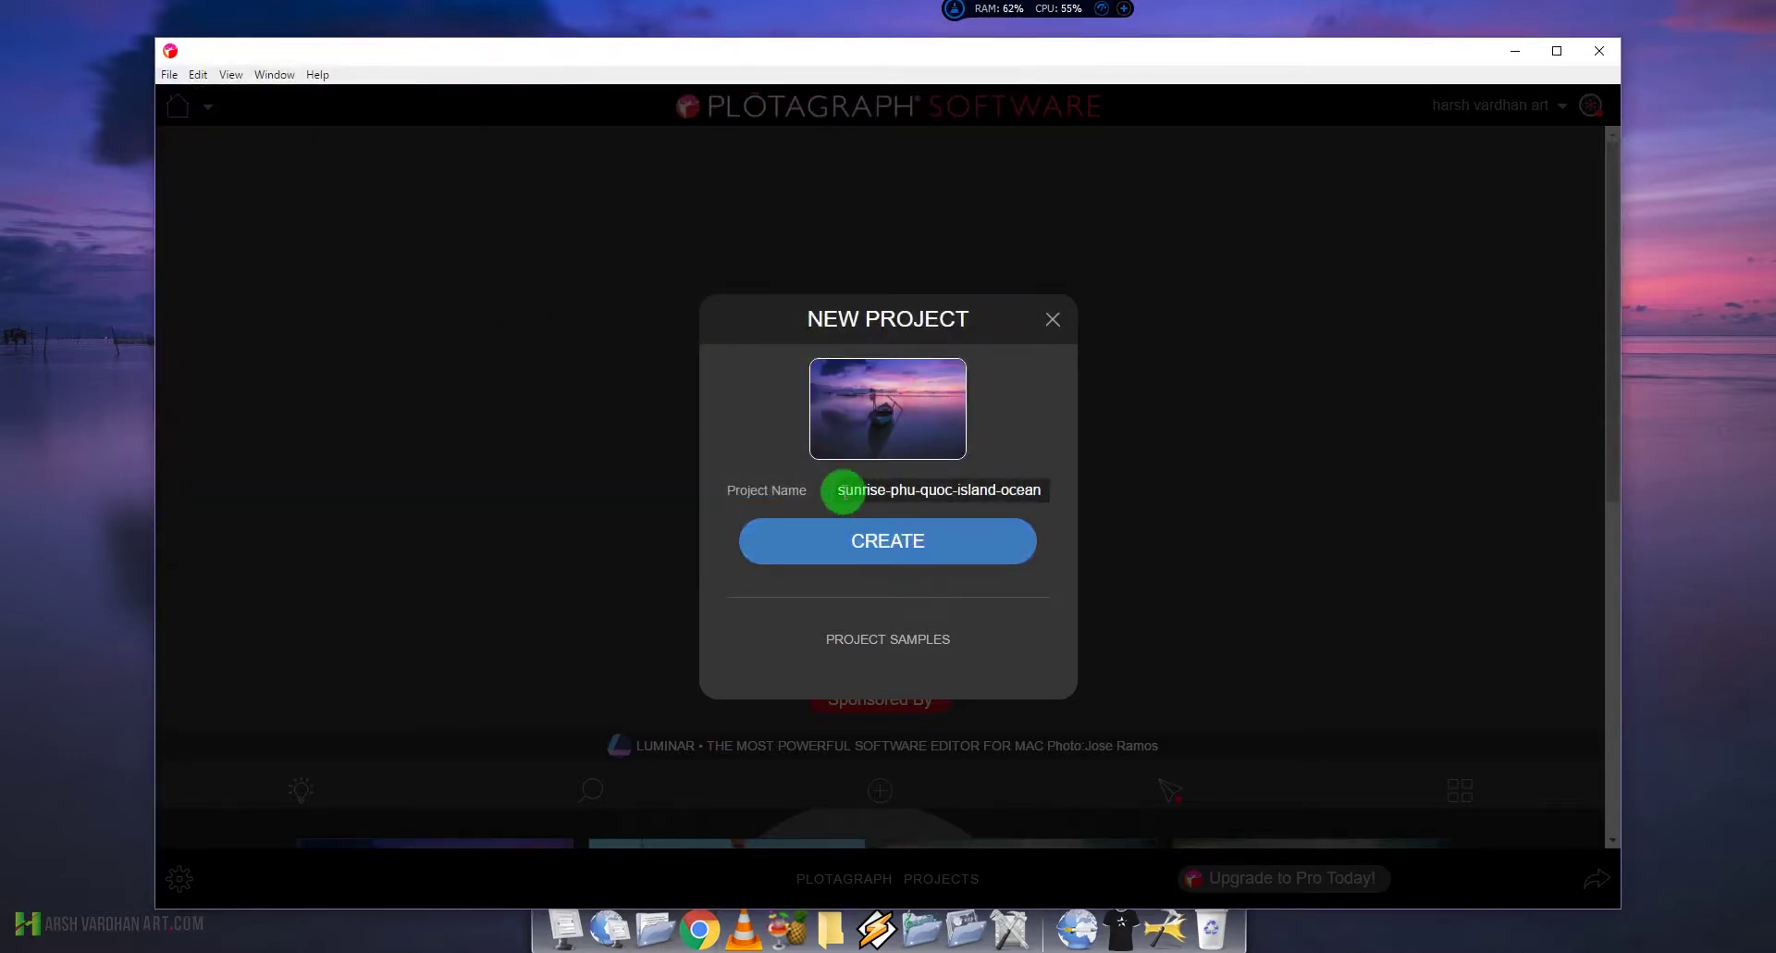
drag(840, 489, 1099, 485)
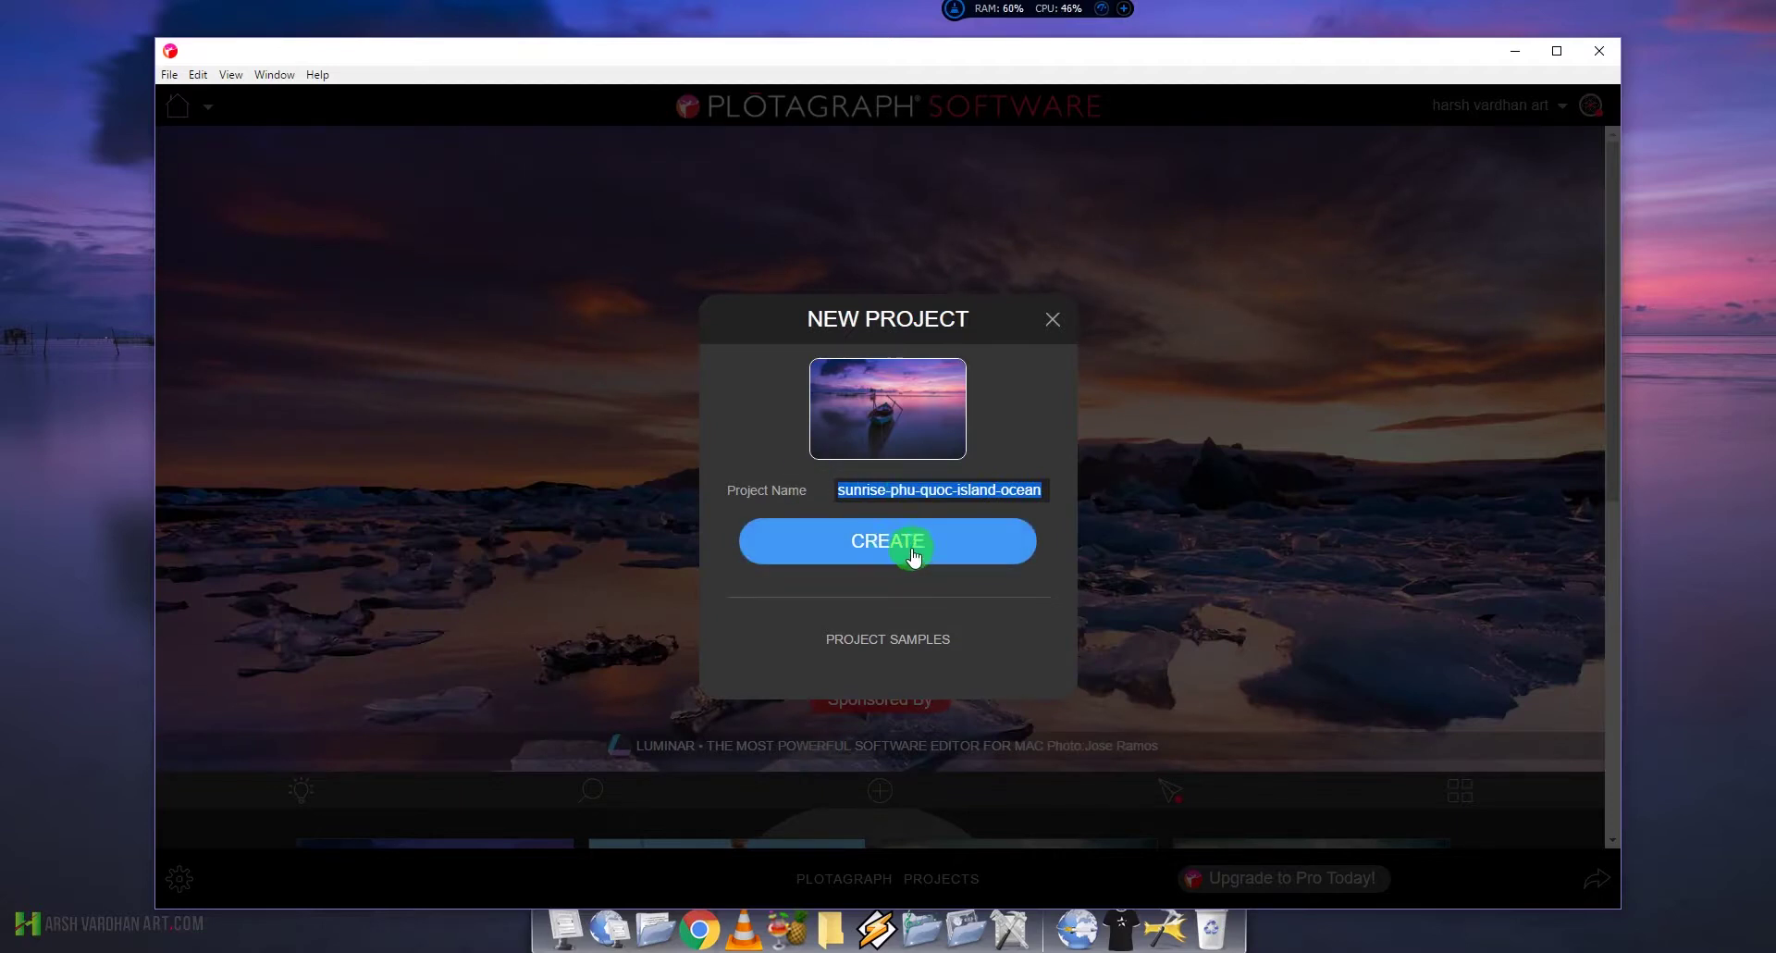
click(916, 555)
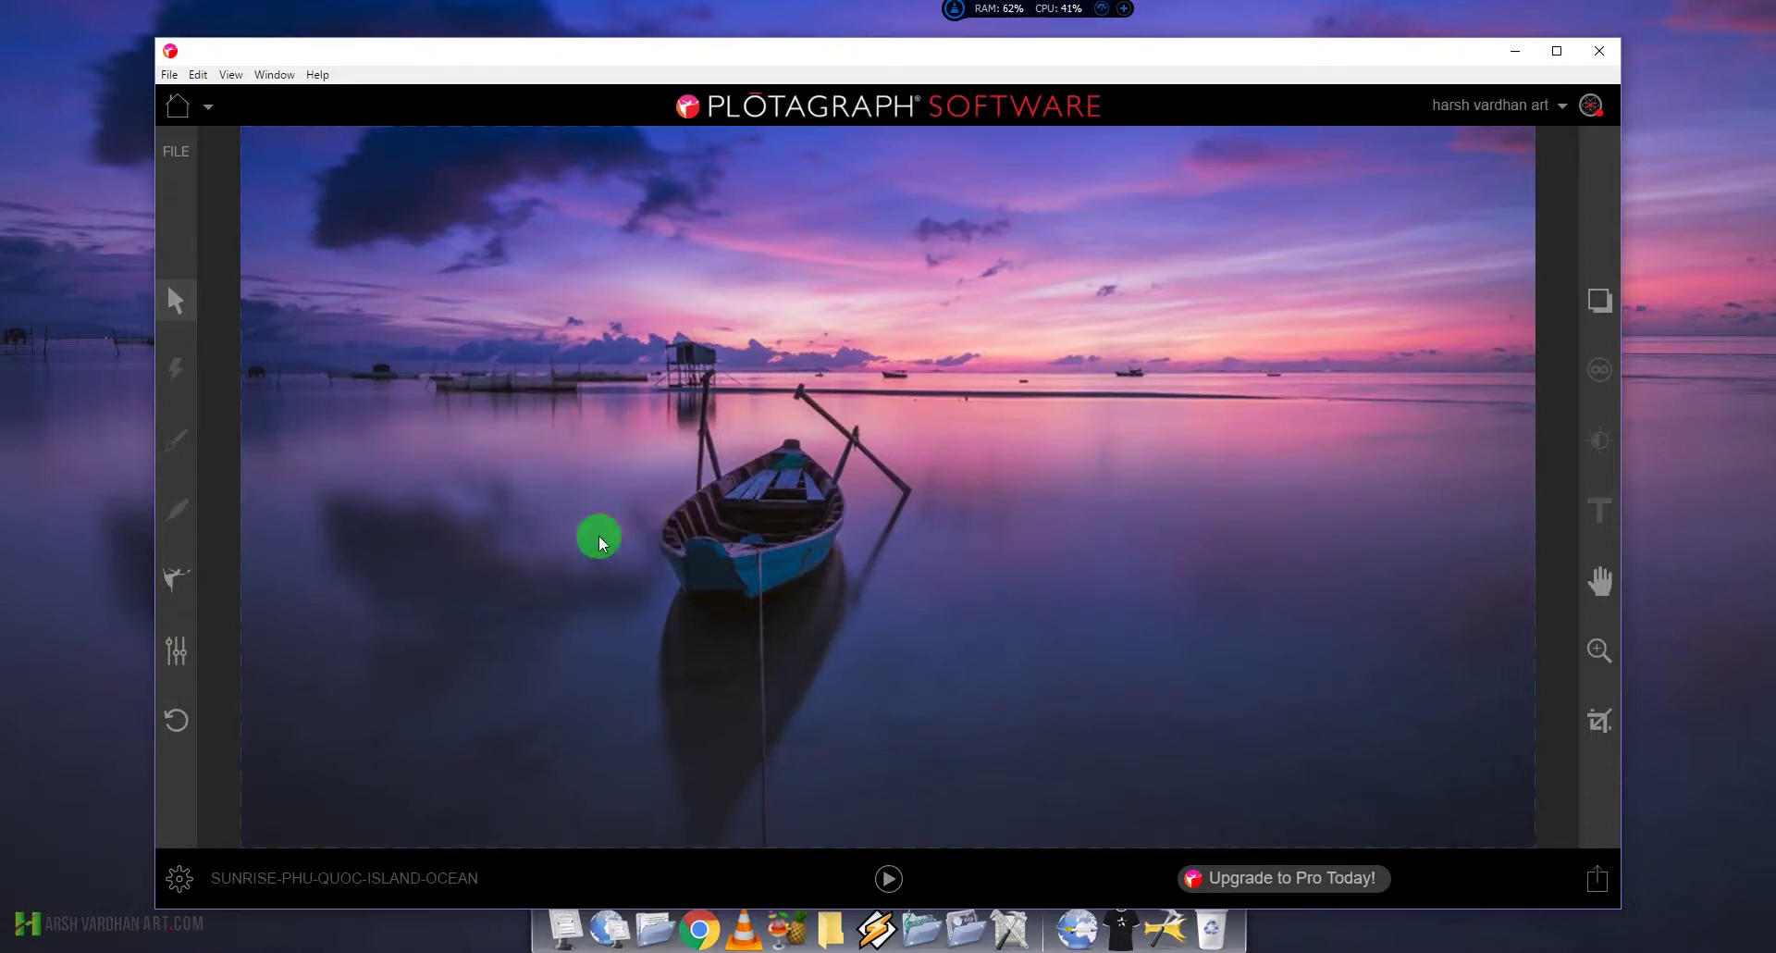
Step: Place stabilizer points around the boat's outline and along its poles to hold them still
click(175, 583)
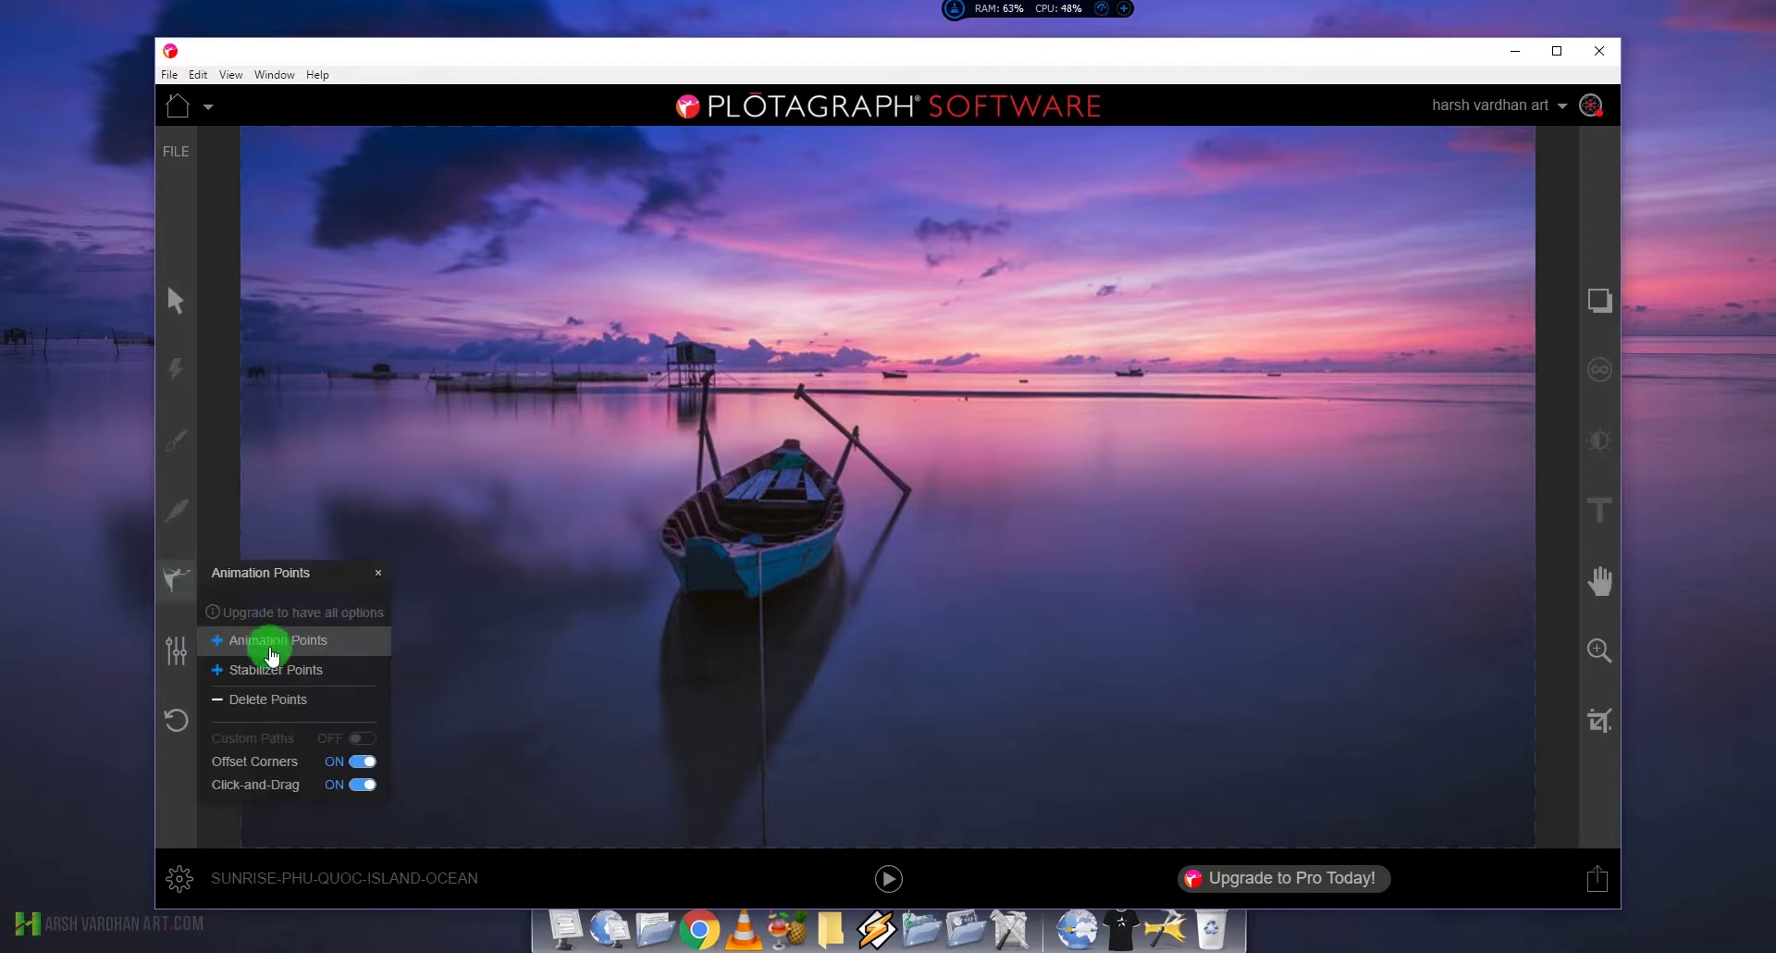
click(257, 676)
click(417, 614)
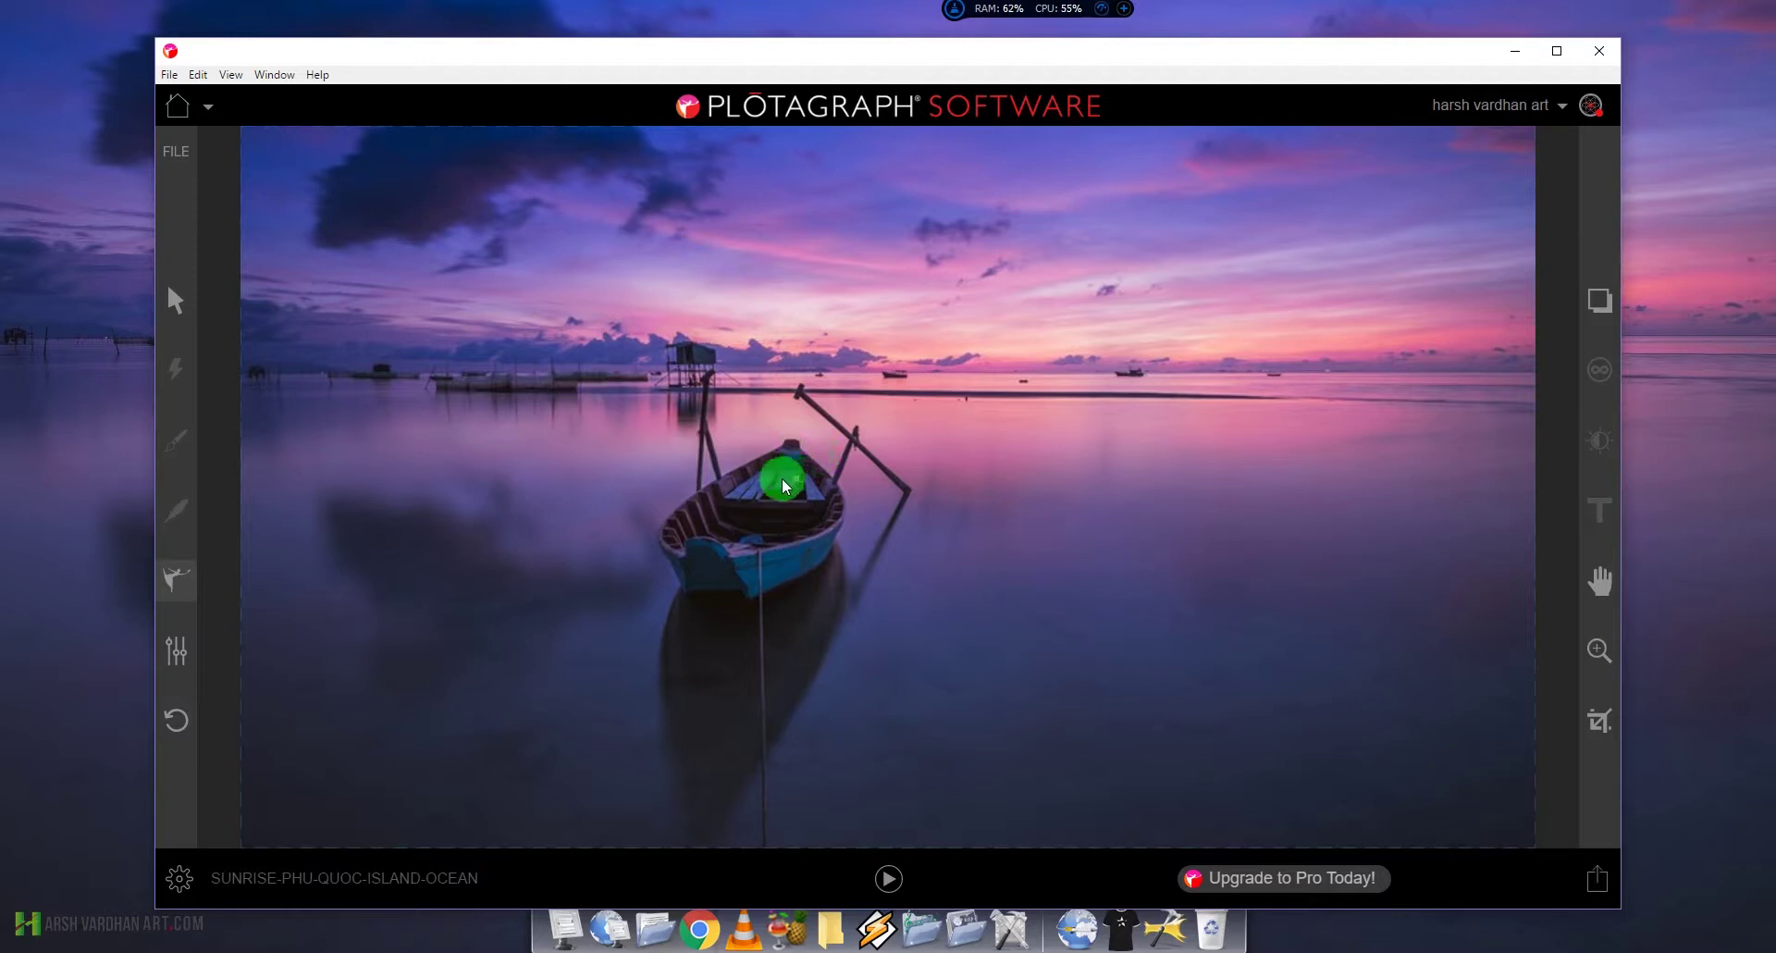
click(707, 544)
click(177, 589)
click(322, 657)
click(670, 563)
click(702, 444)
click(707, 394)
click(733, 467)
click(848, 456)
Step: Add stabilizer points along the boat's lower hull edge, down the mooring rope and across the whole horizon line
mouse_move(827, 557)
mouse_down()
mouse_move(762, 605)
mouse_move(737, 584)
mouse_move(682, 590)
mouse_move(779, 633)
mouse_move(772, 606)
mouse_move(763, 651)
mouse_up()
drag(764, 712, 765, 841)
mouse_move(263, 386)
mouse_down()
mouse_move(239, 378)
mouse_move(648, 371)
mouse_move(686, 349)
mouse_move(818, 370)
mouse_up()
drag(1175, 380, 1458, 374)
Step: Add animation points with short leftward motion over the dark clouds in the left part of the sky
click(174, 583)
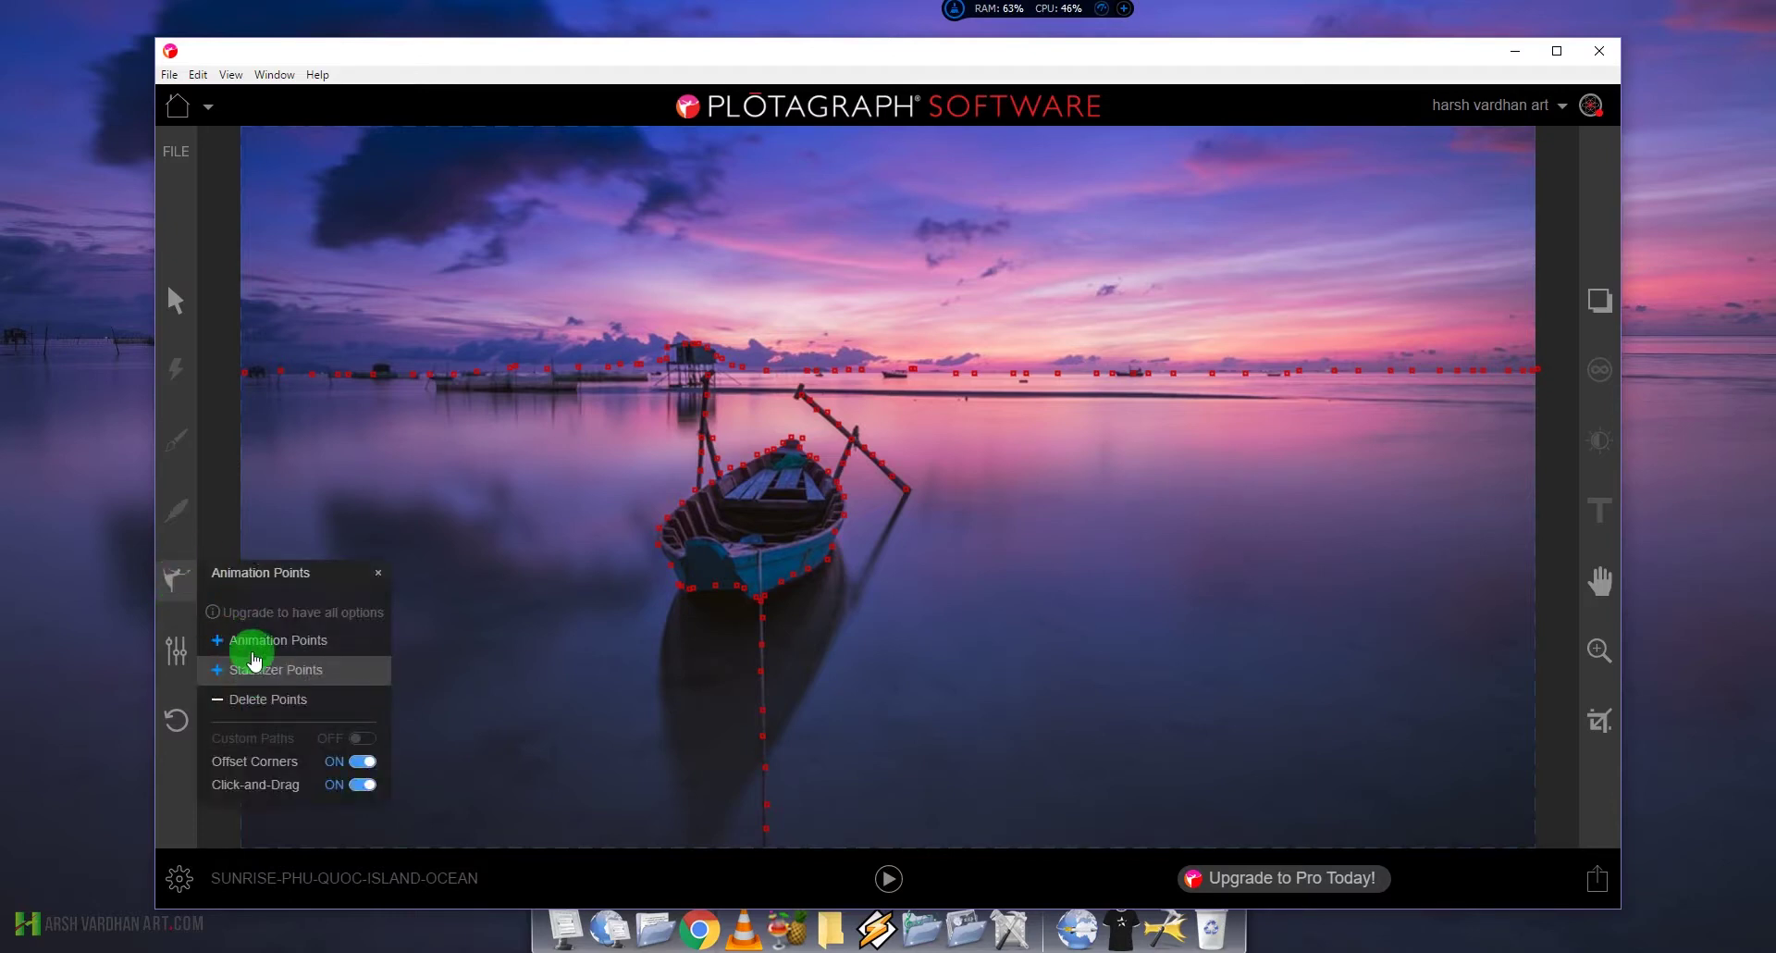
click(248, 641)
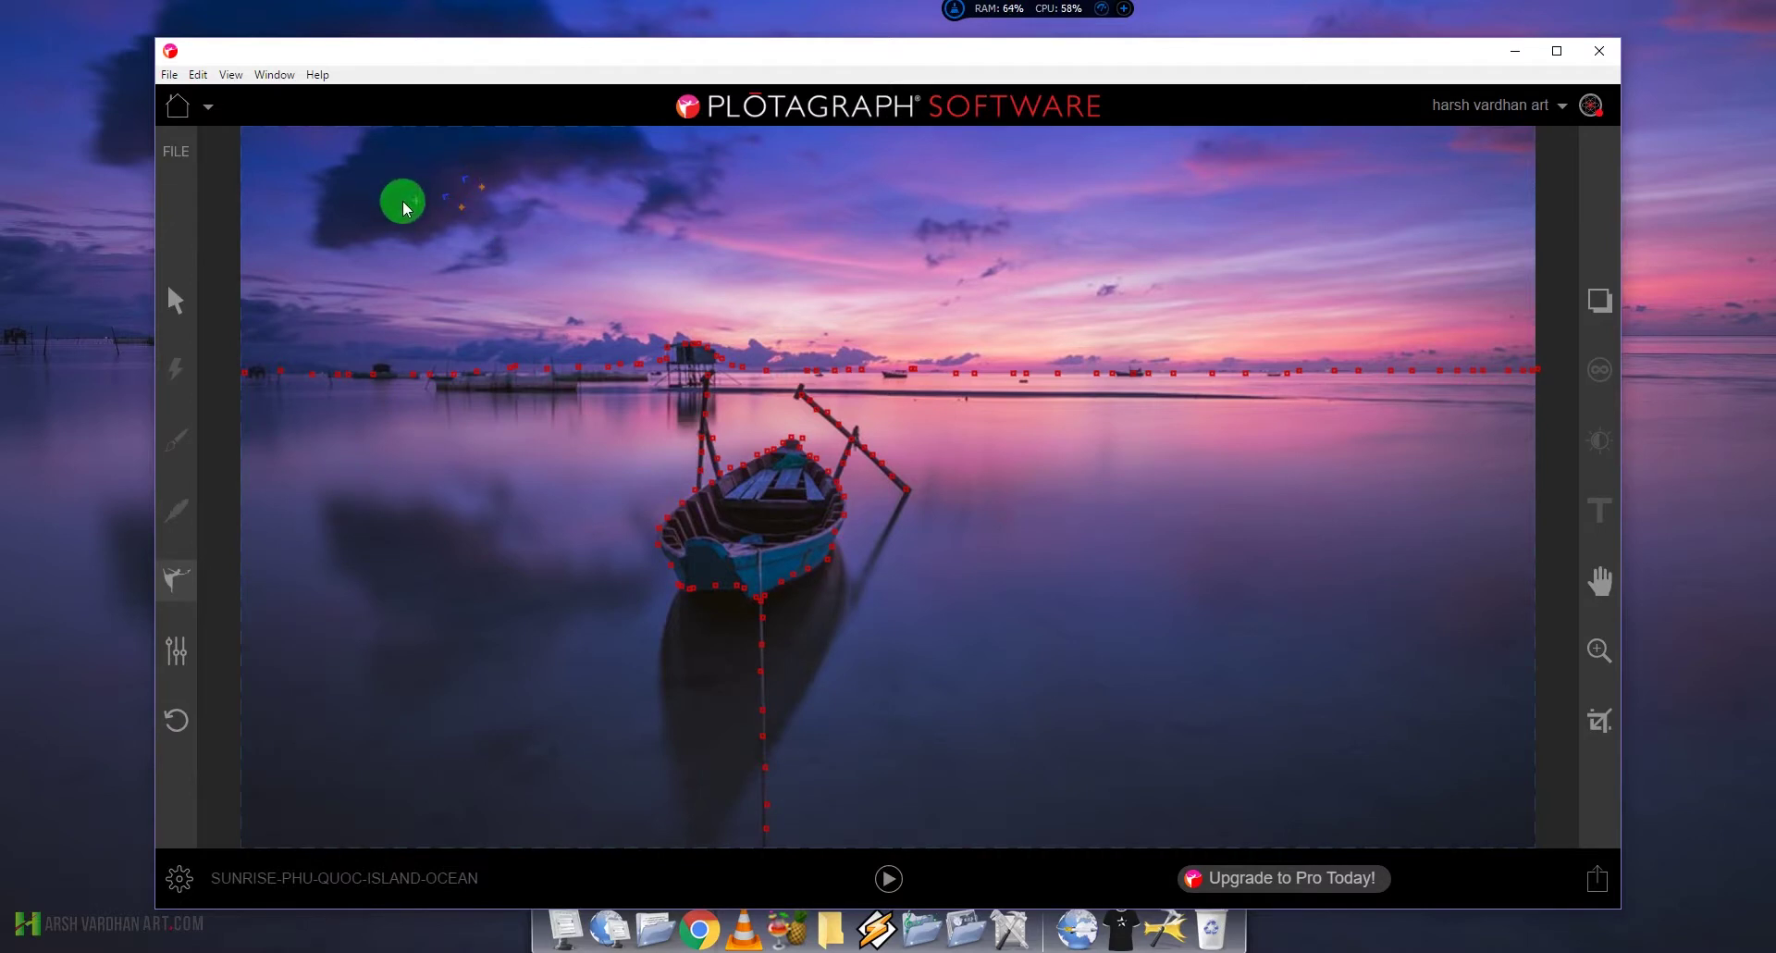
click(386, 227)
mouse_move(375, 191)
mouse_down()
mouse_move(407, 152)
mouse_move(392, 146)
mouse_move(401, 172)
mouse_move(449, 175)
mouse_move(439, 148)
mouse_move(496, 160)
mouse_move(479, 145)
mouse_move(367, 223)
mouse_move(348, 206)
mouse_move(335, 224)
mouse_move(341, 174)
mouse_move(323, 212)
mouse_up()
mouse_move(520, 145)
mouse_down()
mouse_move(584, 168)
mouse_move(640, 159)
mouse_move(657, 182)
mouse_move(626, 202)
mouse_move(537, 226)
mouse_move(687, 265)
mouse_move(715, 170)
mouse_up()
Step: Draw mostly rightward animation arrows across the pink clouds in the right part of the sky
mouse_move(980, 231)
mouse_down()
mouse_move(1025, 326)
mouse_move(1146, 243)
mouse_move(1186, 262)
mouse_move(1134, 318)
mouse_move(1261, 306)
mouse_move(1323, 270)
mouse_move(1240, 237)
mouse_move(1277, 229)
mouse_move(1274, 252)
mouse_move(1349, 224)
mouse_up()
drag(1144, 168, 1295, 174)
drag(1400, 259, 1425, 252)
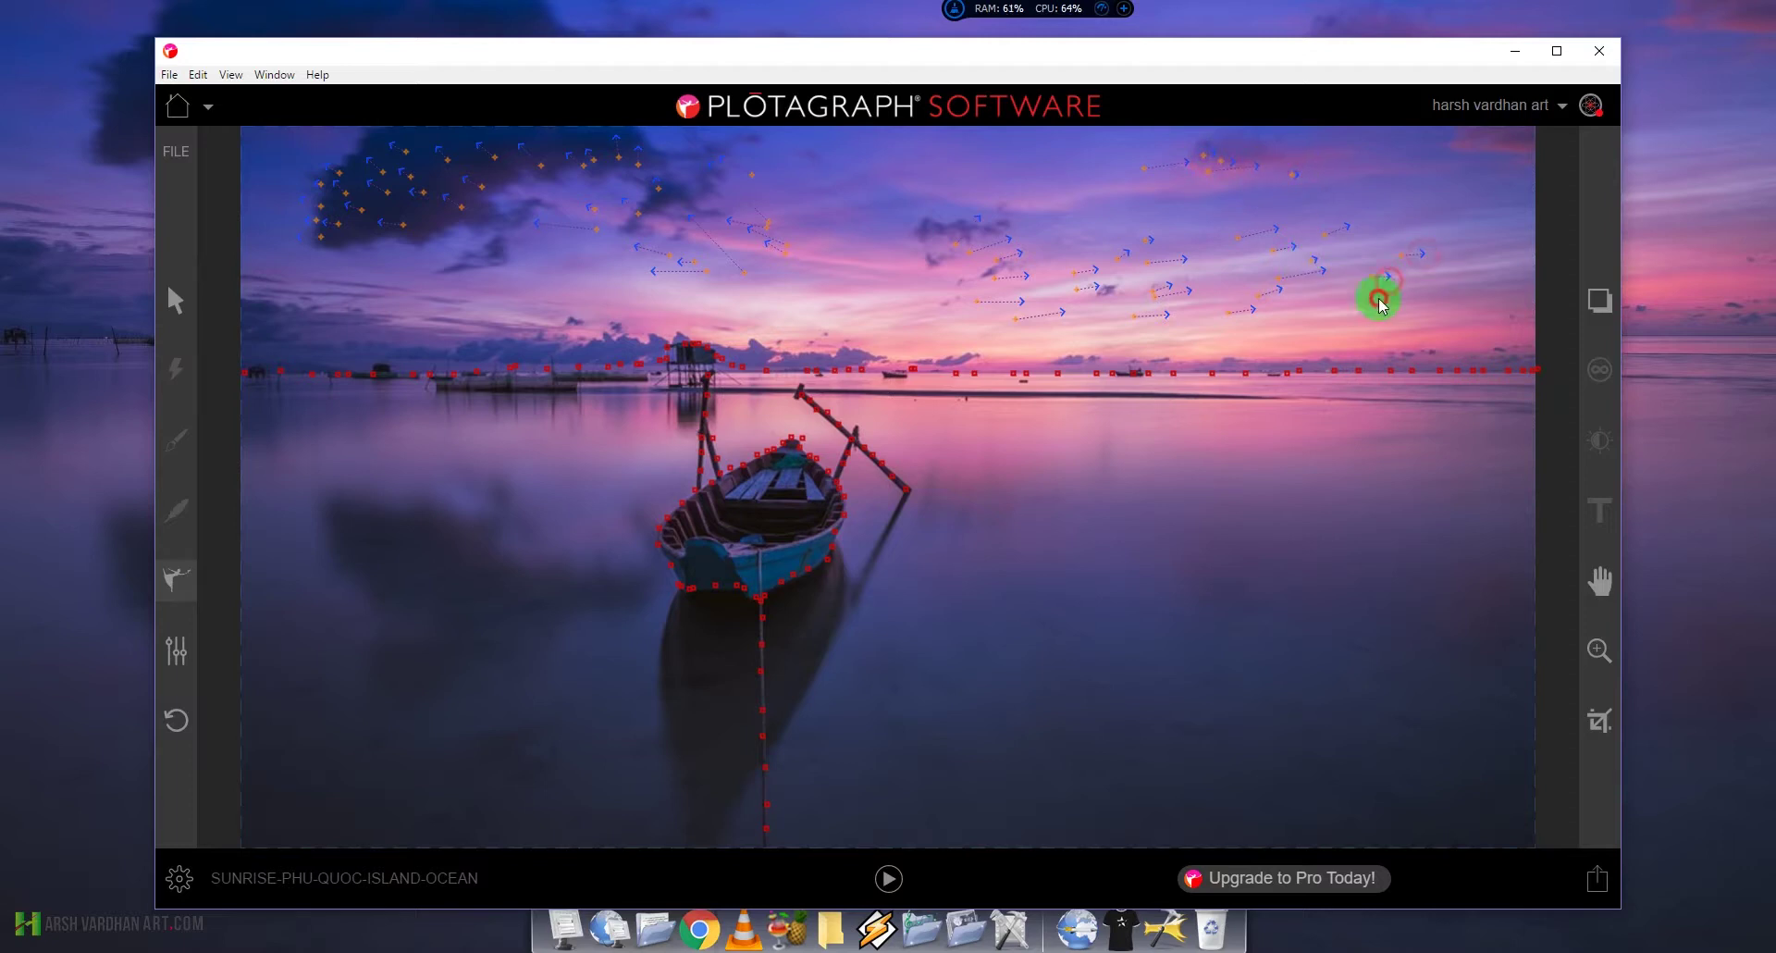
drag(1318, 337, 1313, 298)
mouse_move(1419, 318)
mouse_down()
mouse_move(1486, 281)
mouse_move(1500, 242)
mouse_move(1471, 194)
mouse_move(1400, 175)
mouse_move(1451, 135)
mouse_move(1440, 190)
mouse_move(999, 174)
mouse_move(968, 230)
mouse_move(932, 205)
mouse_up()
Step: Add animation points across the water on both sides of the boat, including the dark cloud reflection and the boat's shadow
mouse_move(939, 421)
mouse_down()
mouse_move(1102, 453)
mouse_move(1195, 424)
mouse_move(1405, 436)
mouse_move(1262, 463)
mouse_move(1274, 480)
mouse_move(1228, 512)
mouse_move(1158, 522)
mouse_move(933, 484)
mouse_move(887, 425)
mouse_move(595, 460)
mouse_move(488, 452)
mouse_up()
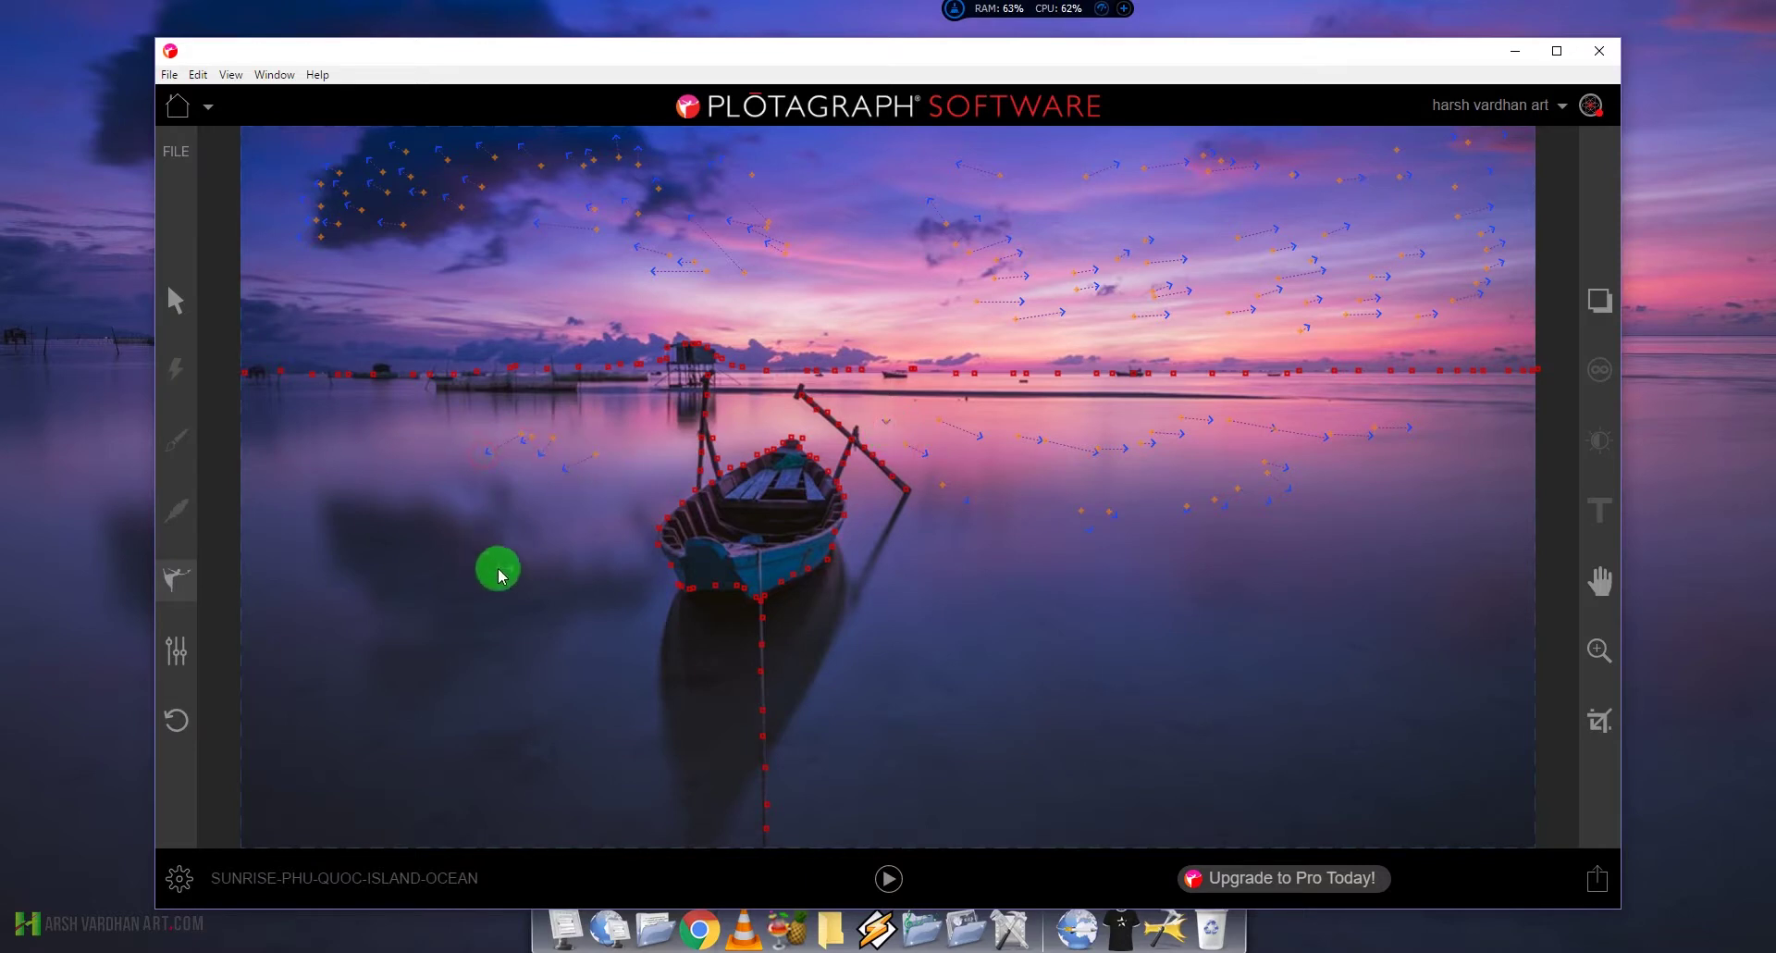
mouse_move(458, 555)
mouse_down()
mouse_move(345, 508)
mouse_move(325, 523)
mouse_move(354, 566)
mouse_move(333, 579)
mouse_move(369, 603)
mouse_move(401, 551)
mouse_up()
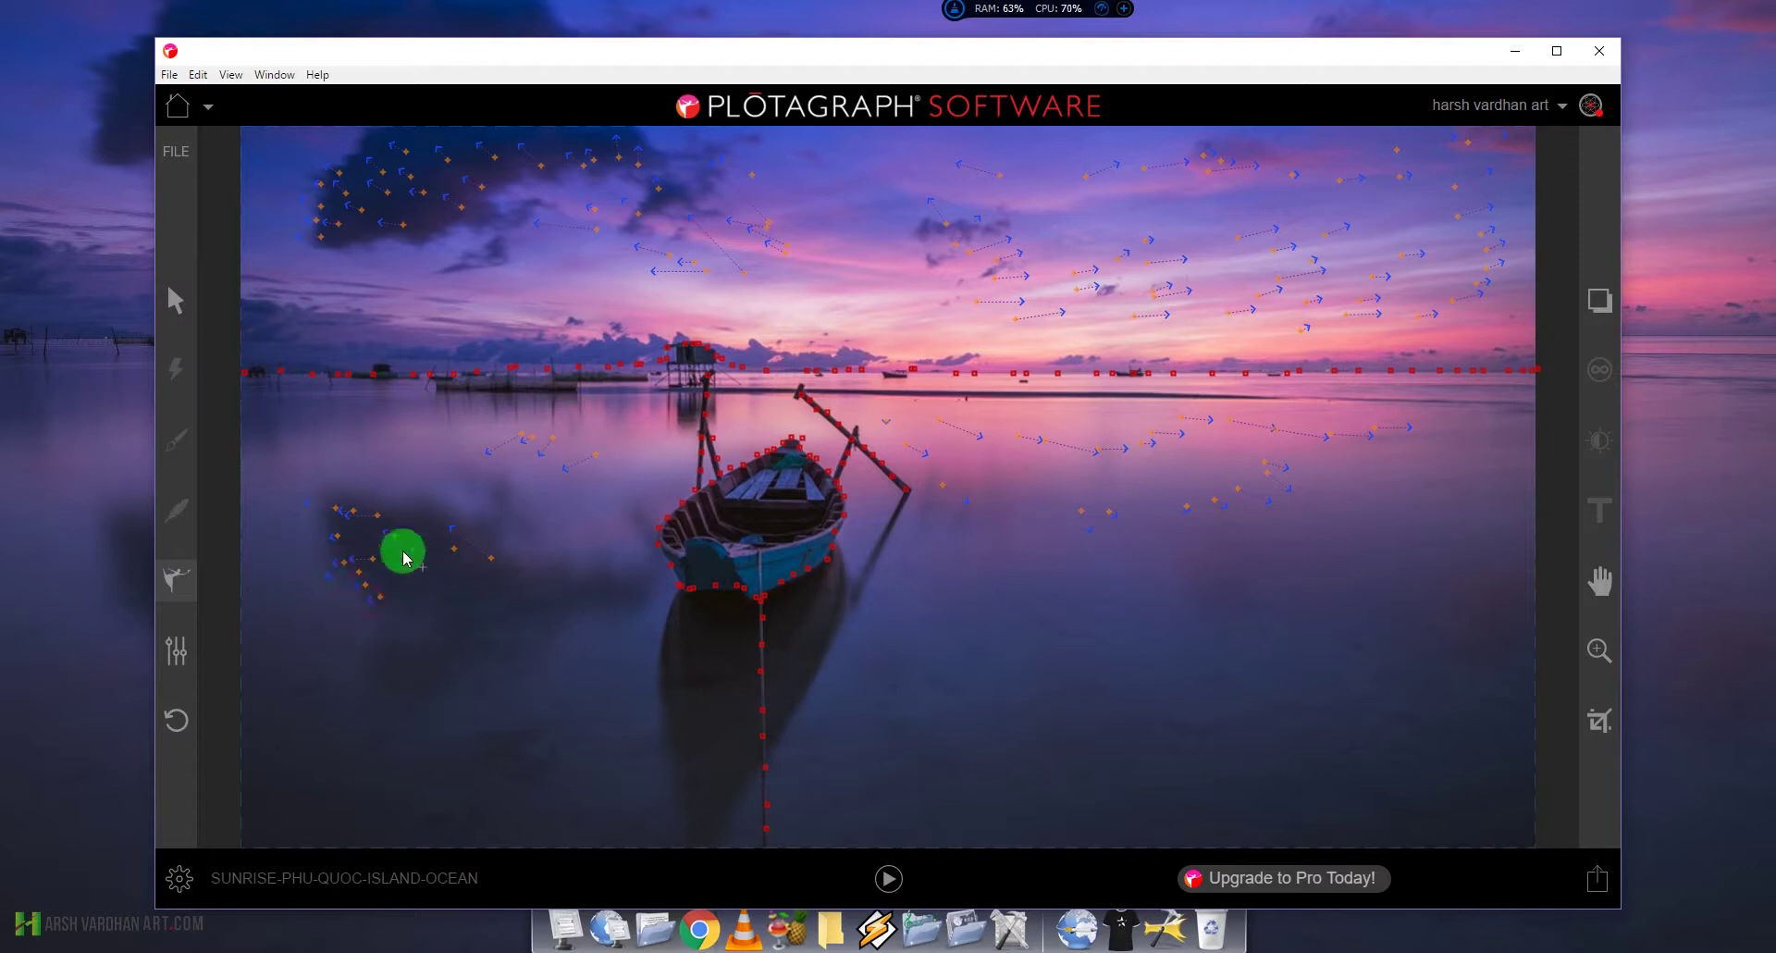
mouse_move(408, 662)
mouse_down()
mouse_move(389, 630)
mouse_move(421, 654)
mouse_move(489, 615)
mouse_move(418, 581)
mouse_move(531, 625)
mouse_move(461, 668)
mouse_move(581, 574)
mouse_move(475, 503)
mouse_move(287, 481)
mouse_move(345, 482)
mouse_move(351, 464)
mouse_move(465, 474)
mouse_move(372, 420)
mouse_move(313, 412)
mouse_move(268, 427)
mouse_up()
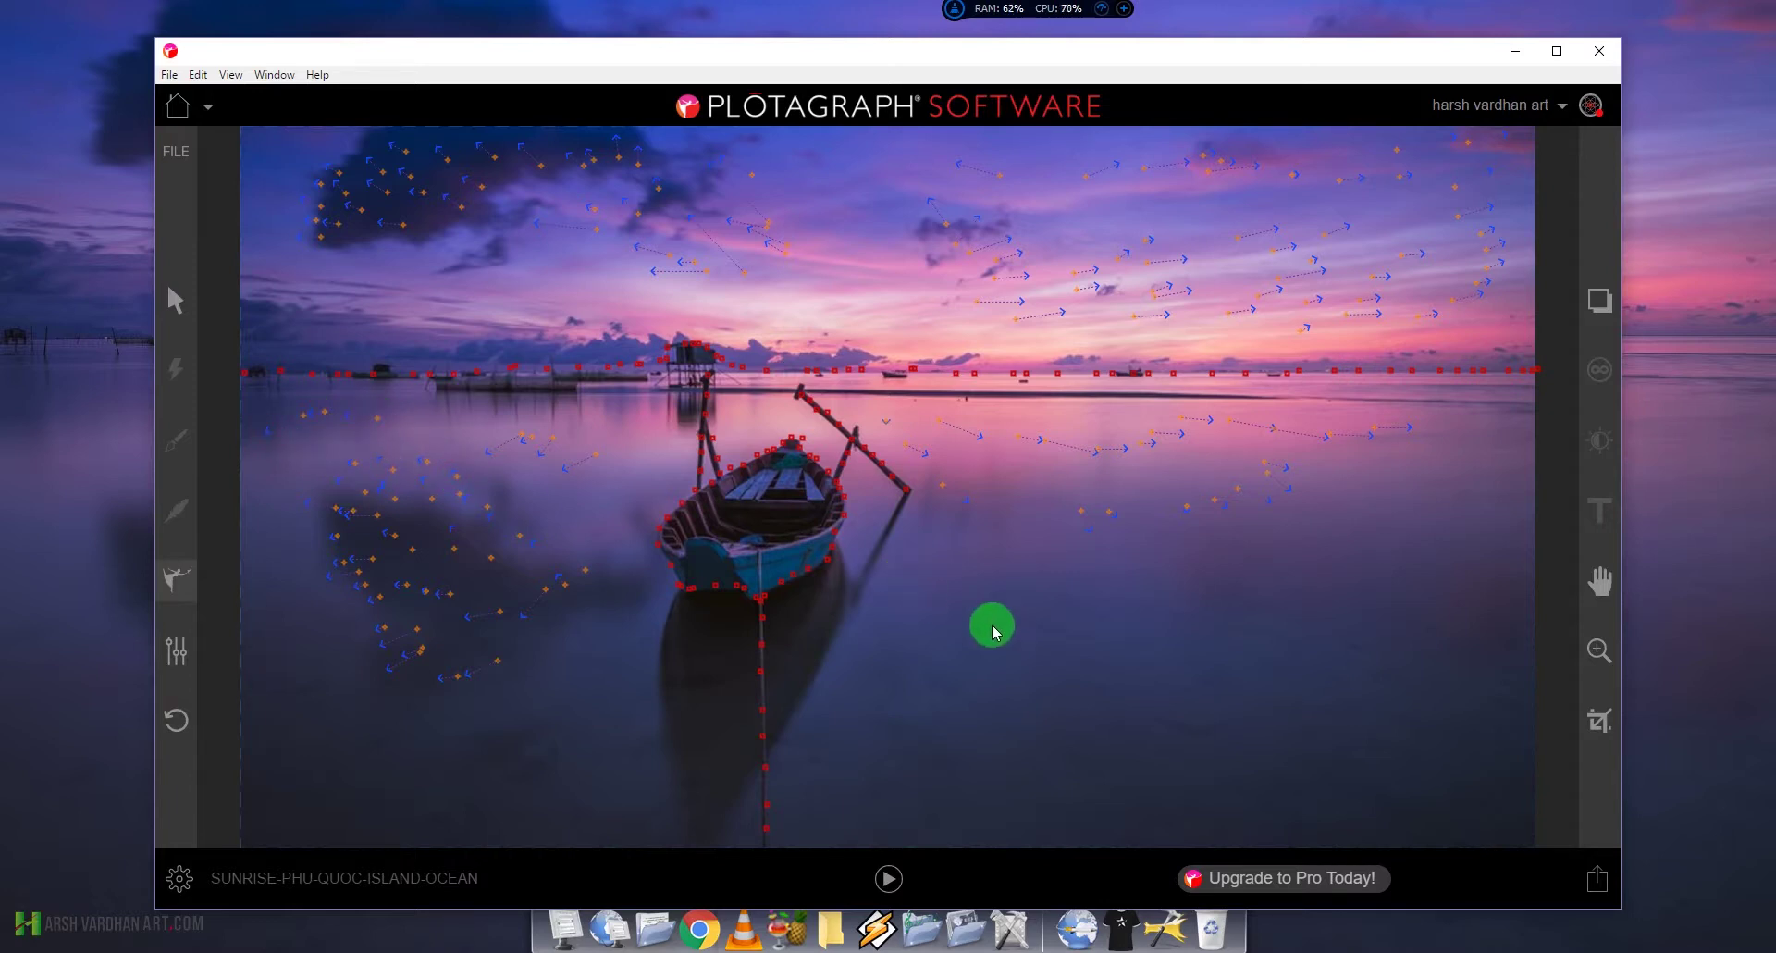
mouse_move(938, 626)
mouse_down()
mouse_move(924, 671)
mouse_move(864, 670)
mouse_move(874, 685)
mouse_move(759, 720)
mouse_move(664, 692)
mouse_move(659, 640)
mouse_move(610, 634)
mouse_move(876, 675)
mouse_move(1301, 567)
mouse_move(1443, 555)
mouse_move(1424, 508)
mouse_move(1448, 488)
mouse_move(1482, 515)
mouse_move(1285, 484)
mouse_move(874, 520)
mouse_up()
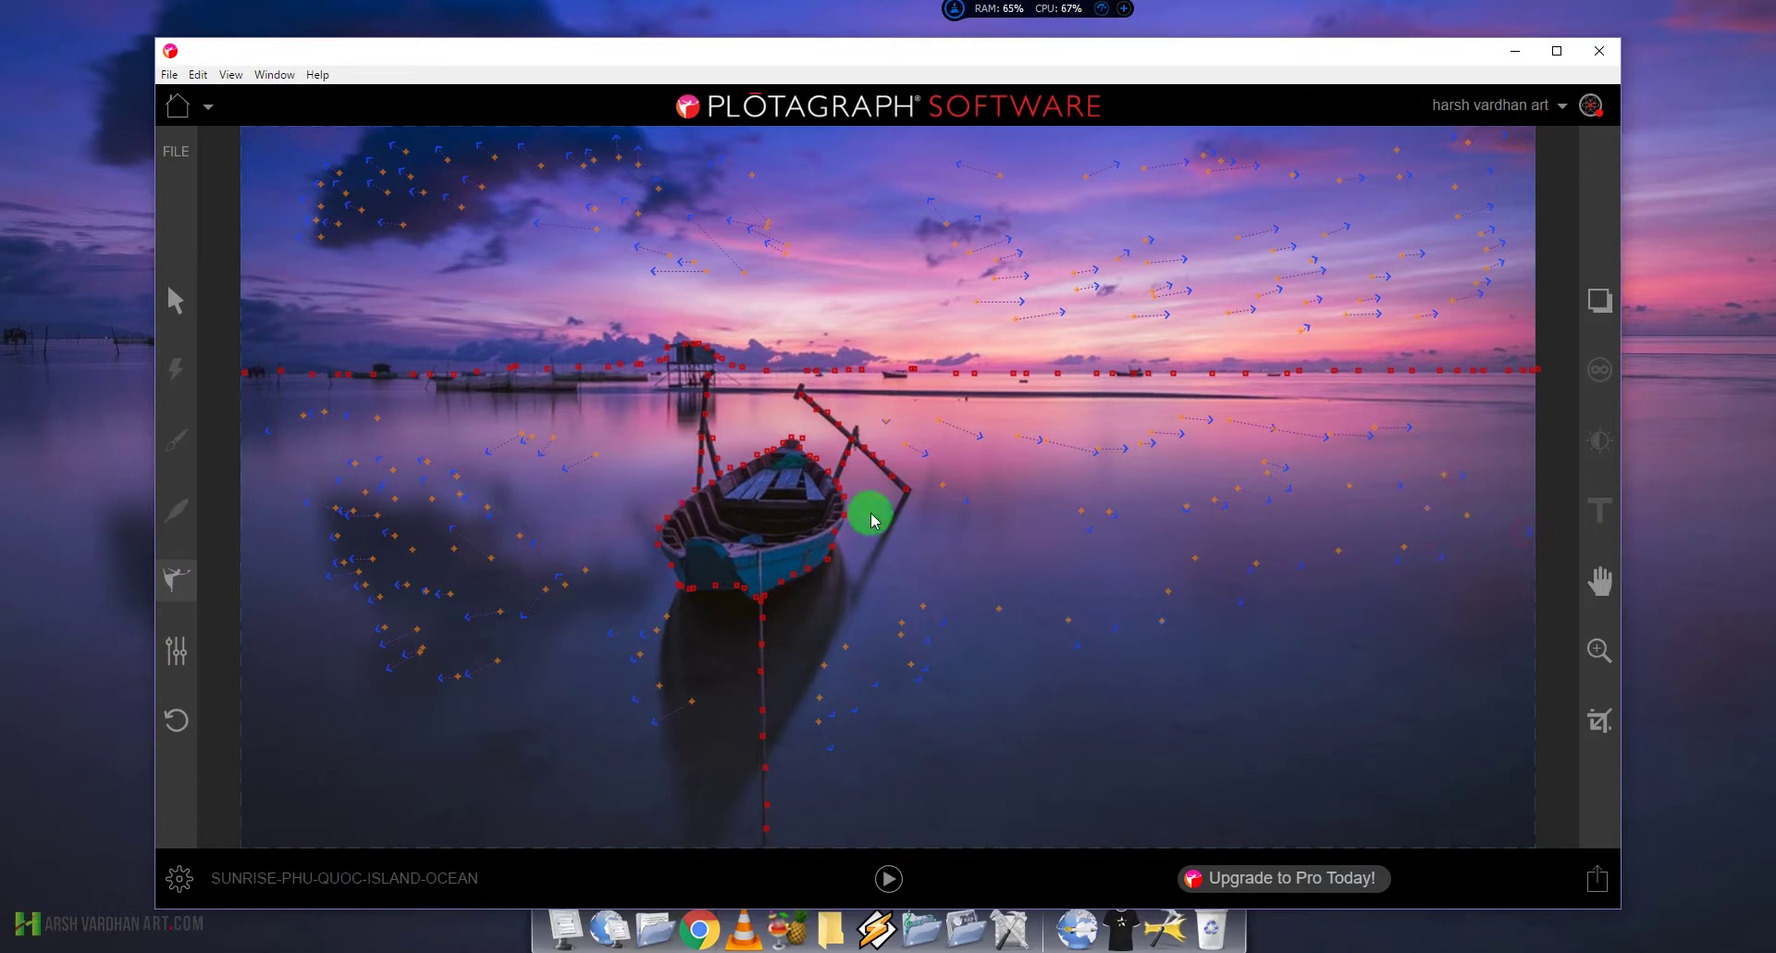
Step: Preview the animated photo, stop the playback and play it again to check the cloud and water motion
click(886, 879)
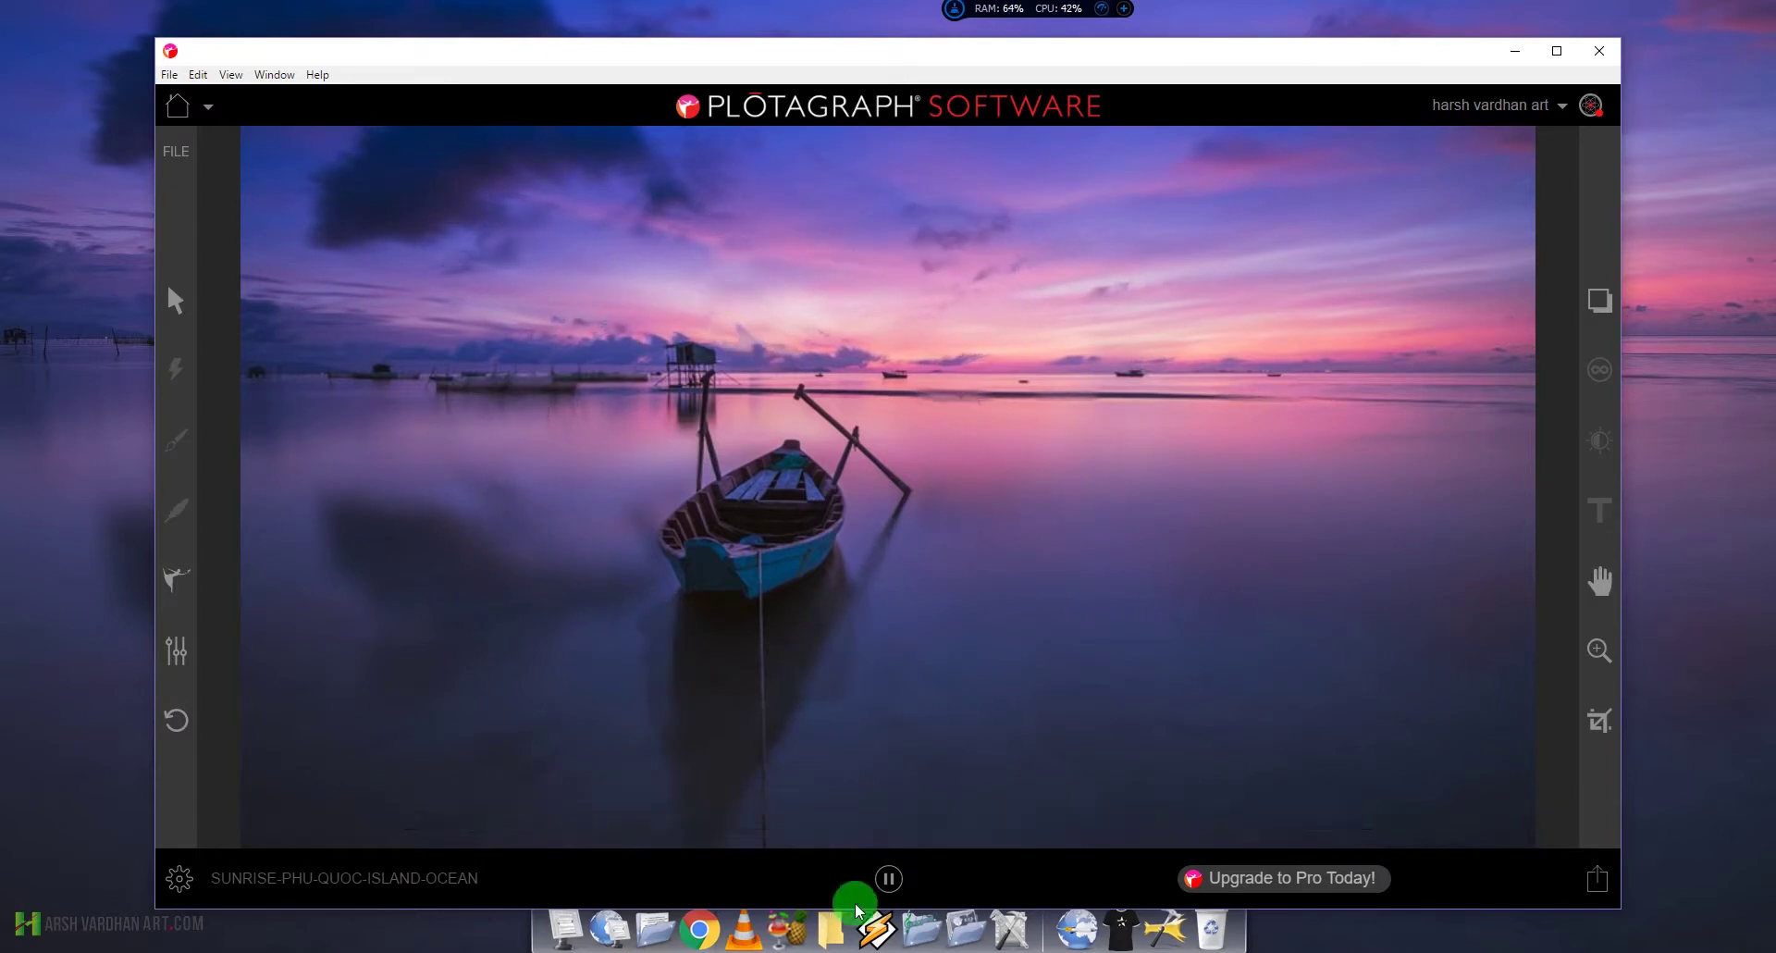
click(883, 880)
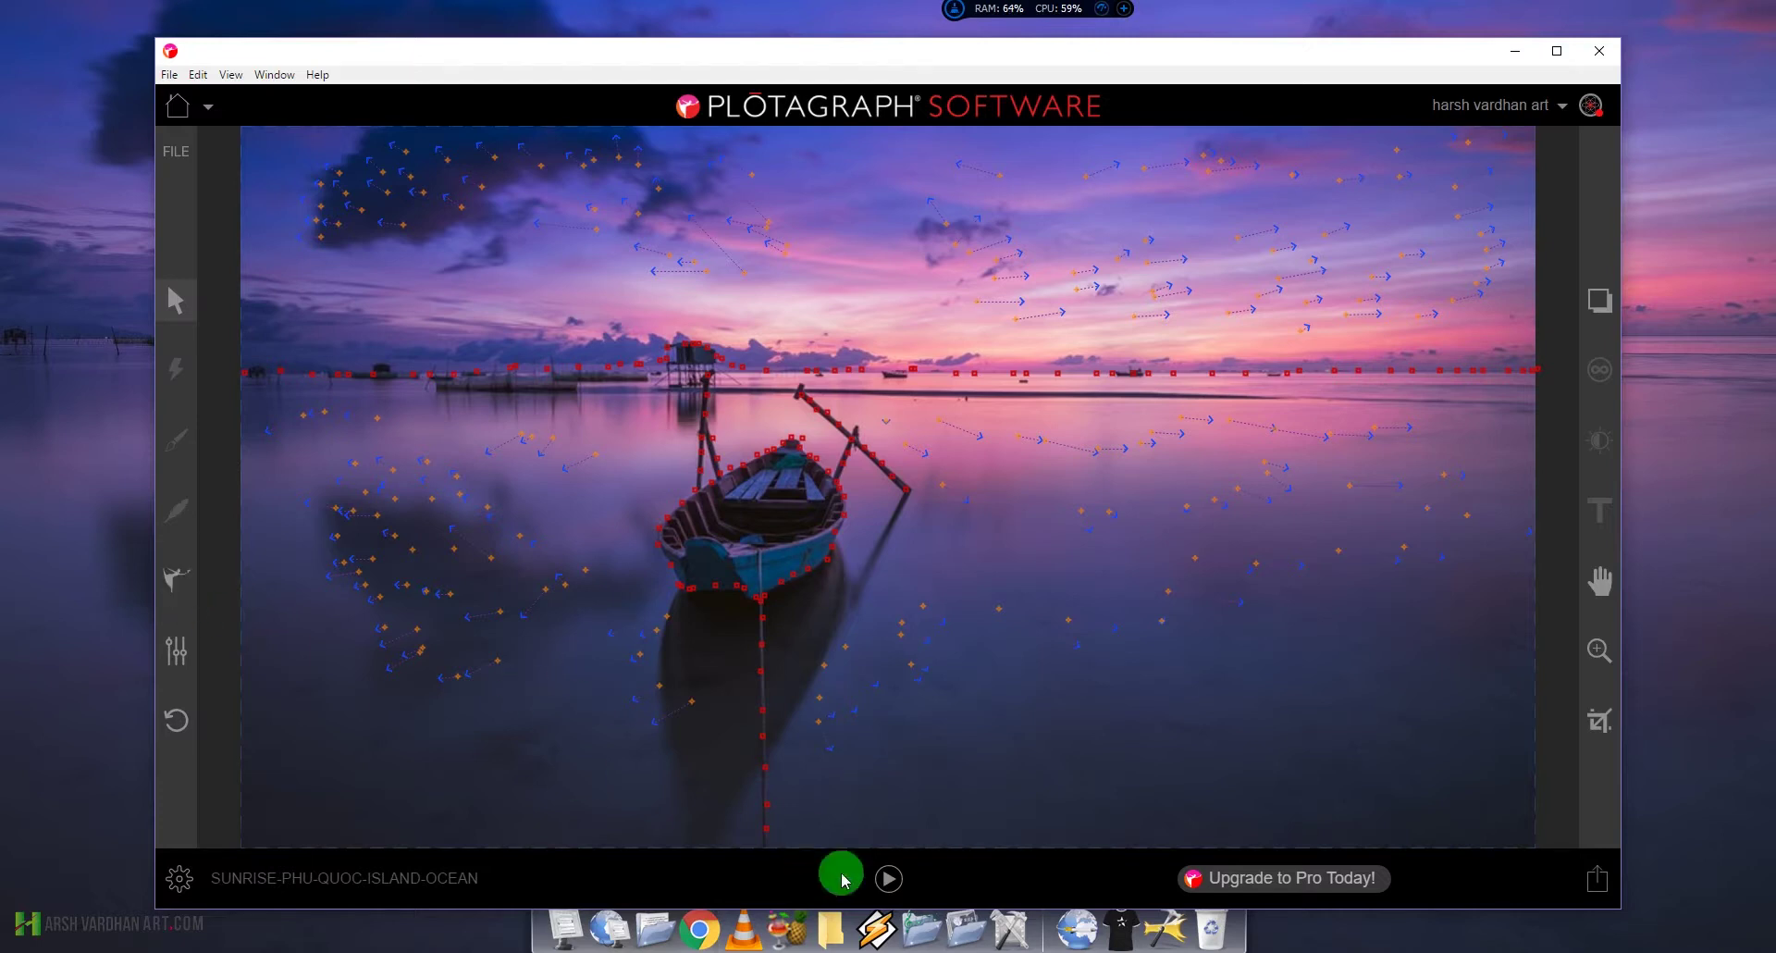
click(887, 880)
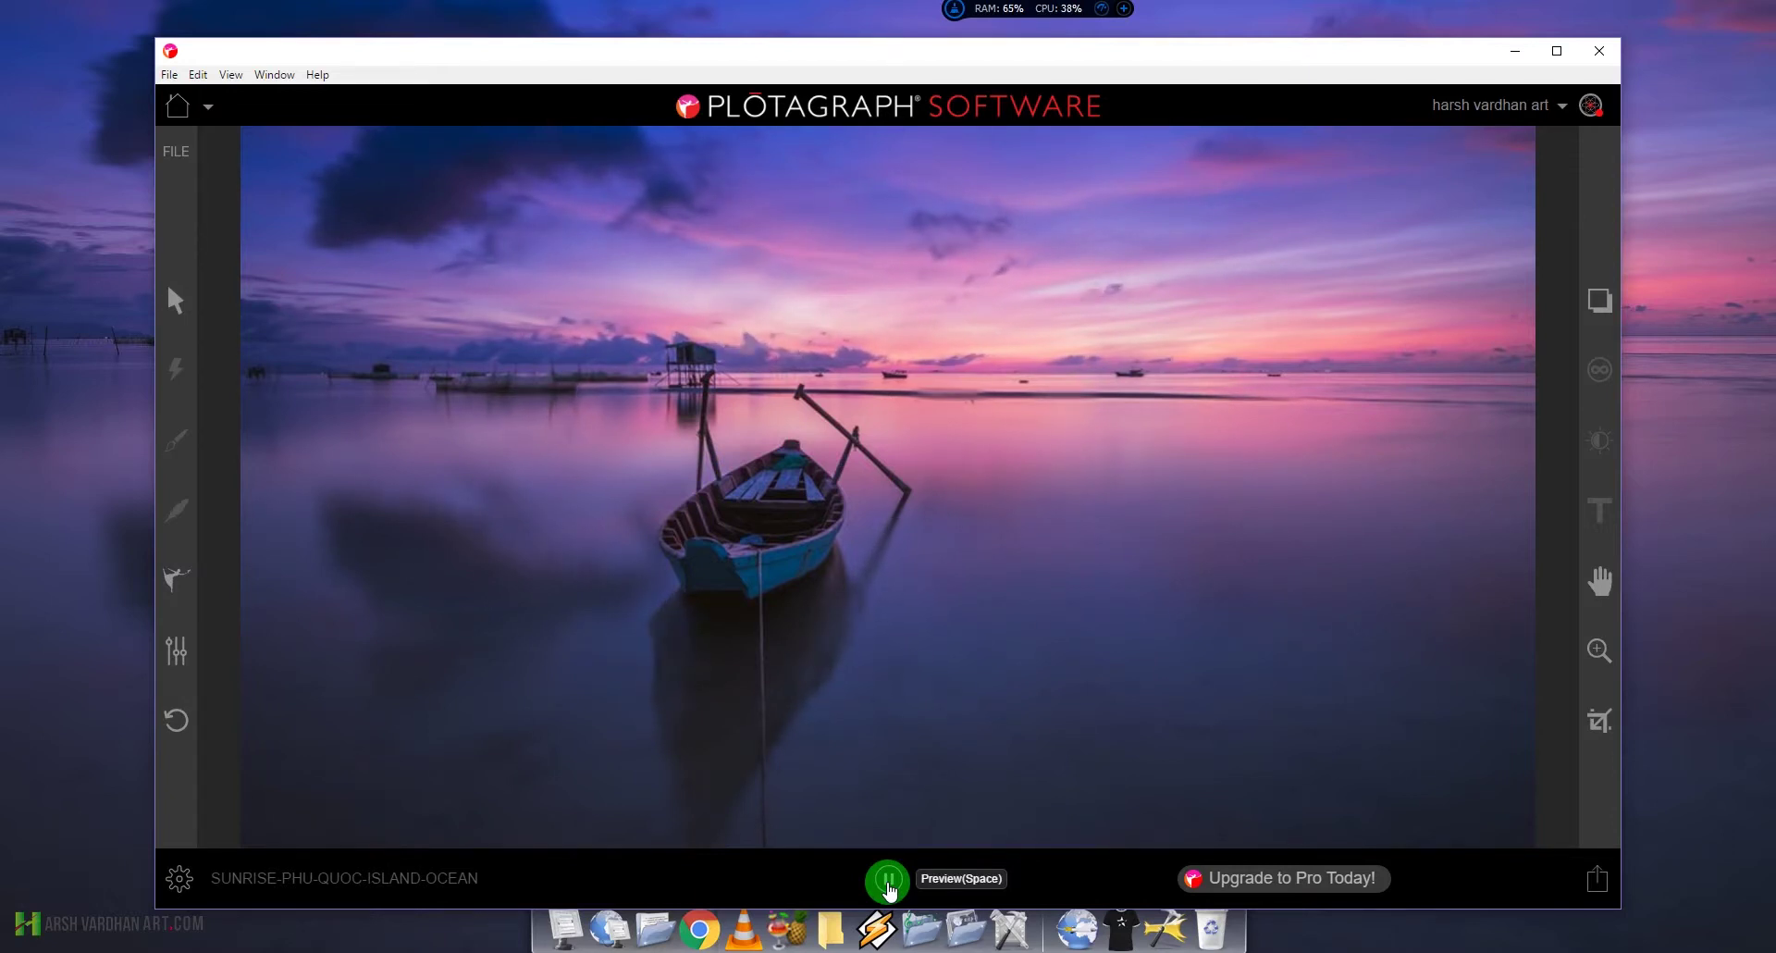
Step: Stop the preview and try to adjust the animation arrows over the pink clouds in the right part of the sky with the Animation Points tool
mouse_move(1408, 287)
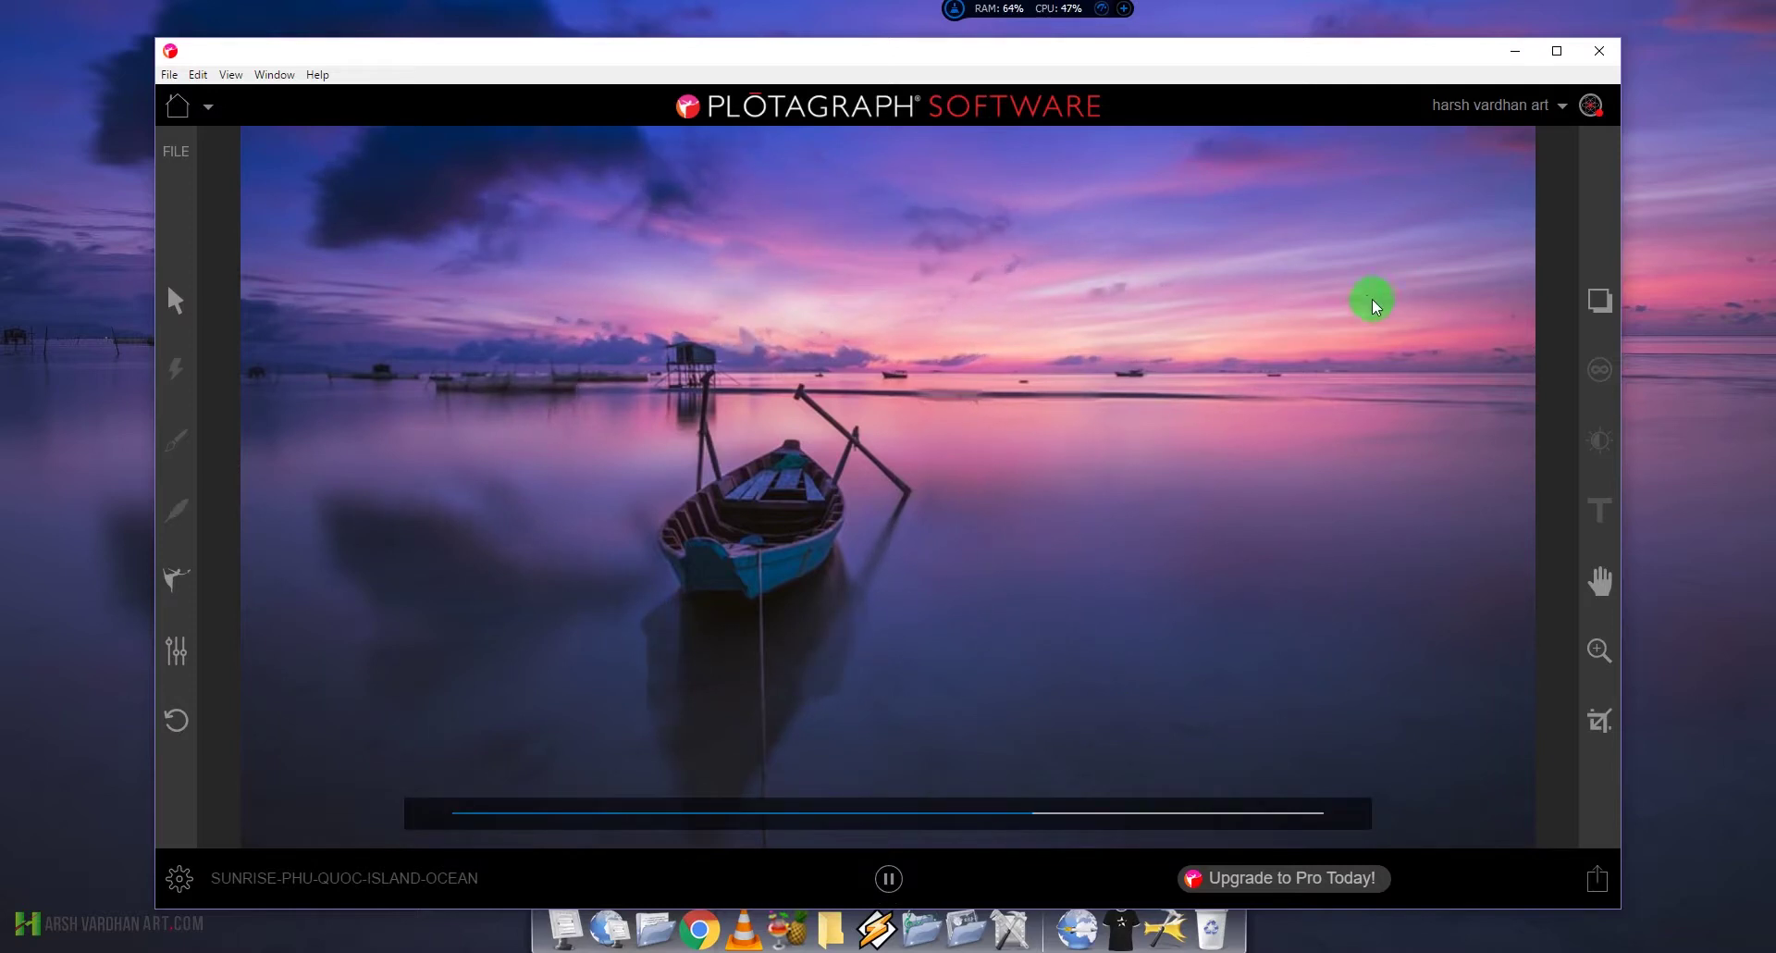
click(894, 881)
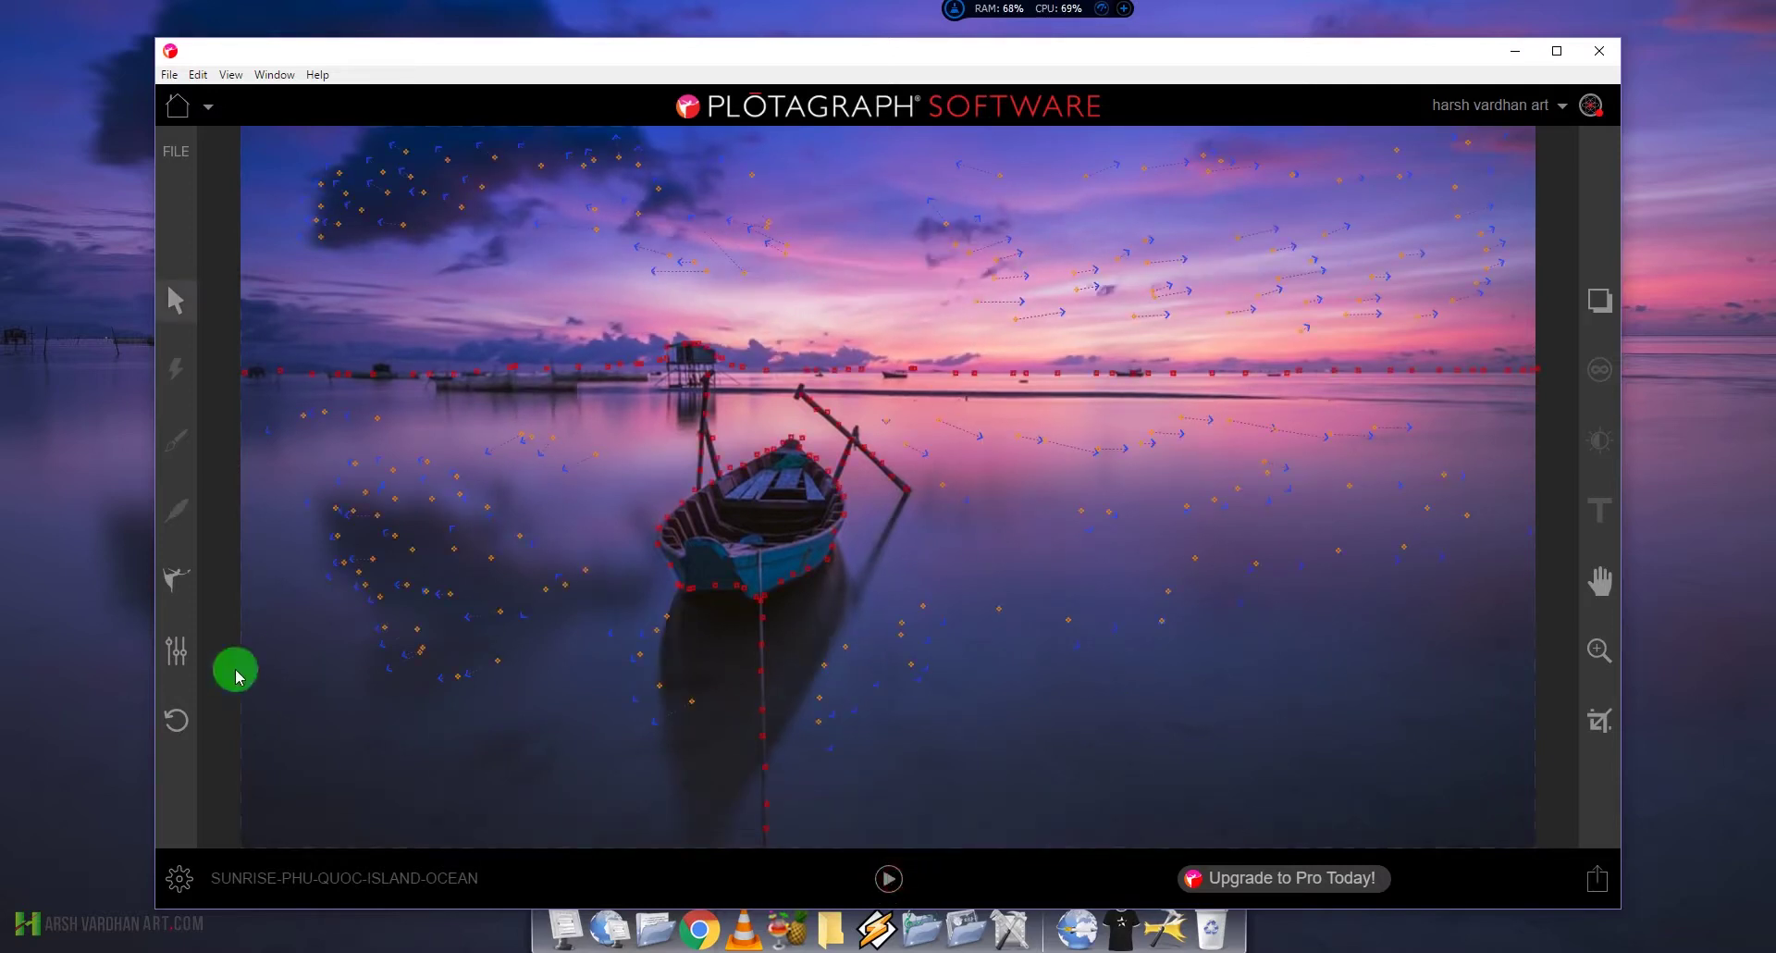
click(175, 583)
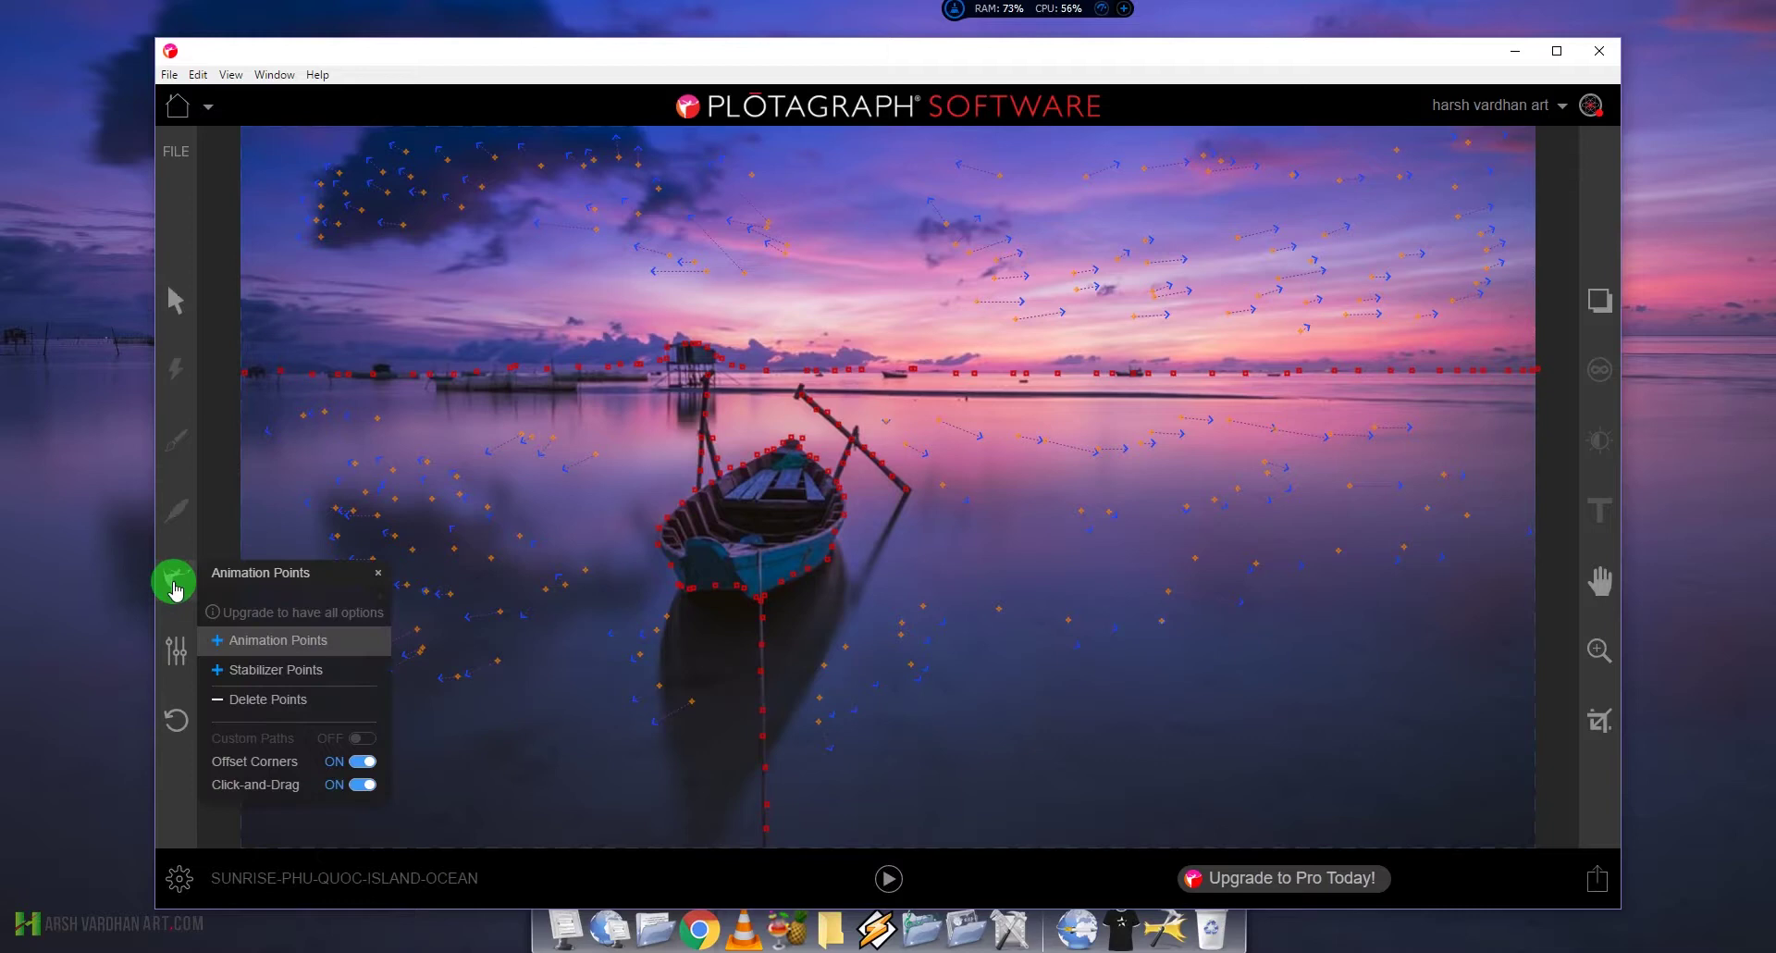
click(175, 586)
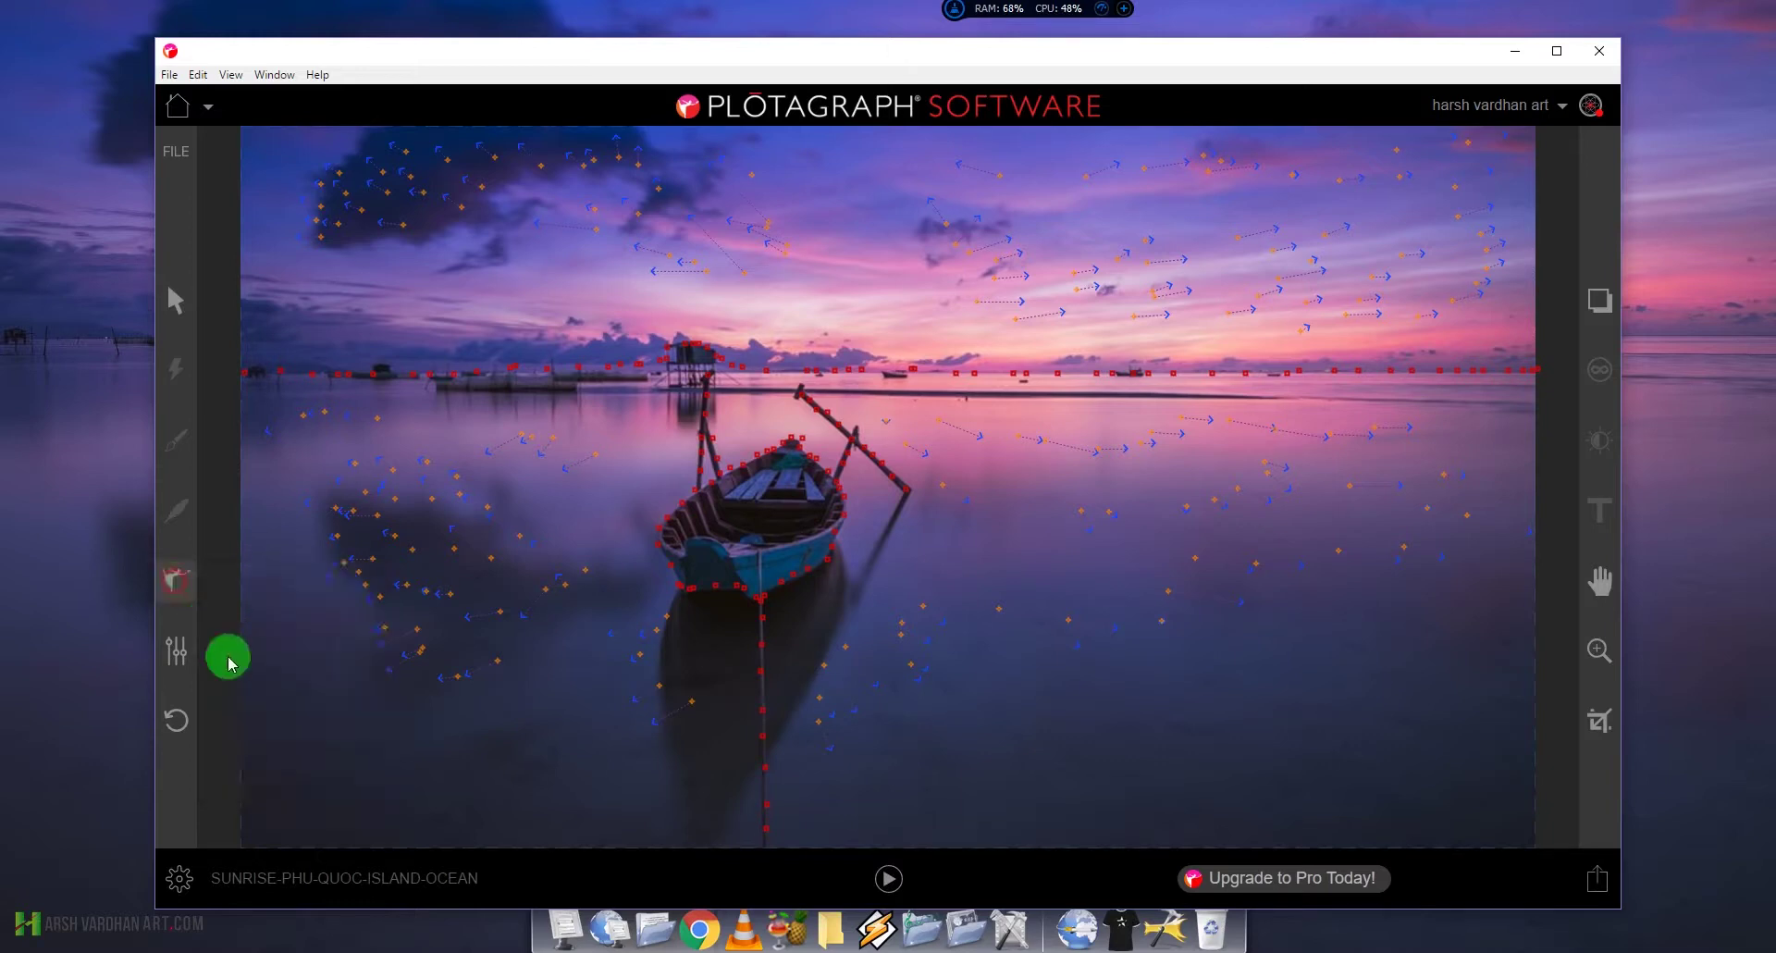
click(171, 588)
mouse_move(1420, 222)
mouse_down()
mouse_move(1358, 234)
mouse_move(1378, 222)
mouse_up()
click(1371, 221)
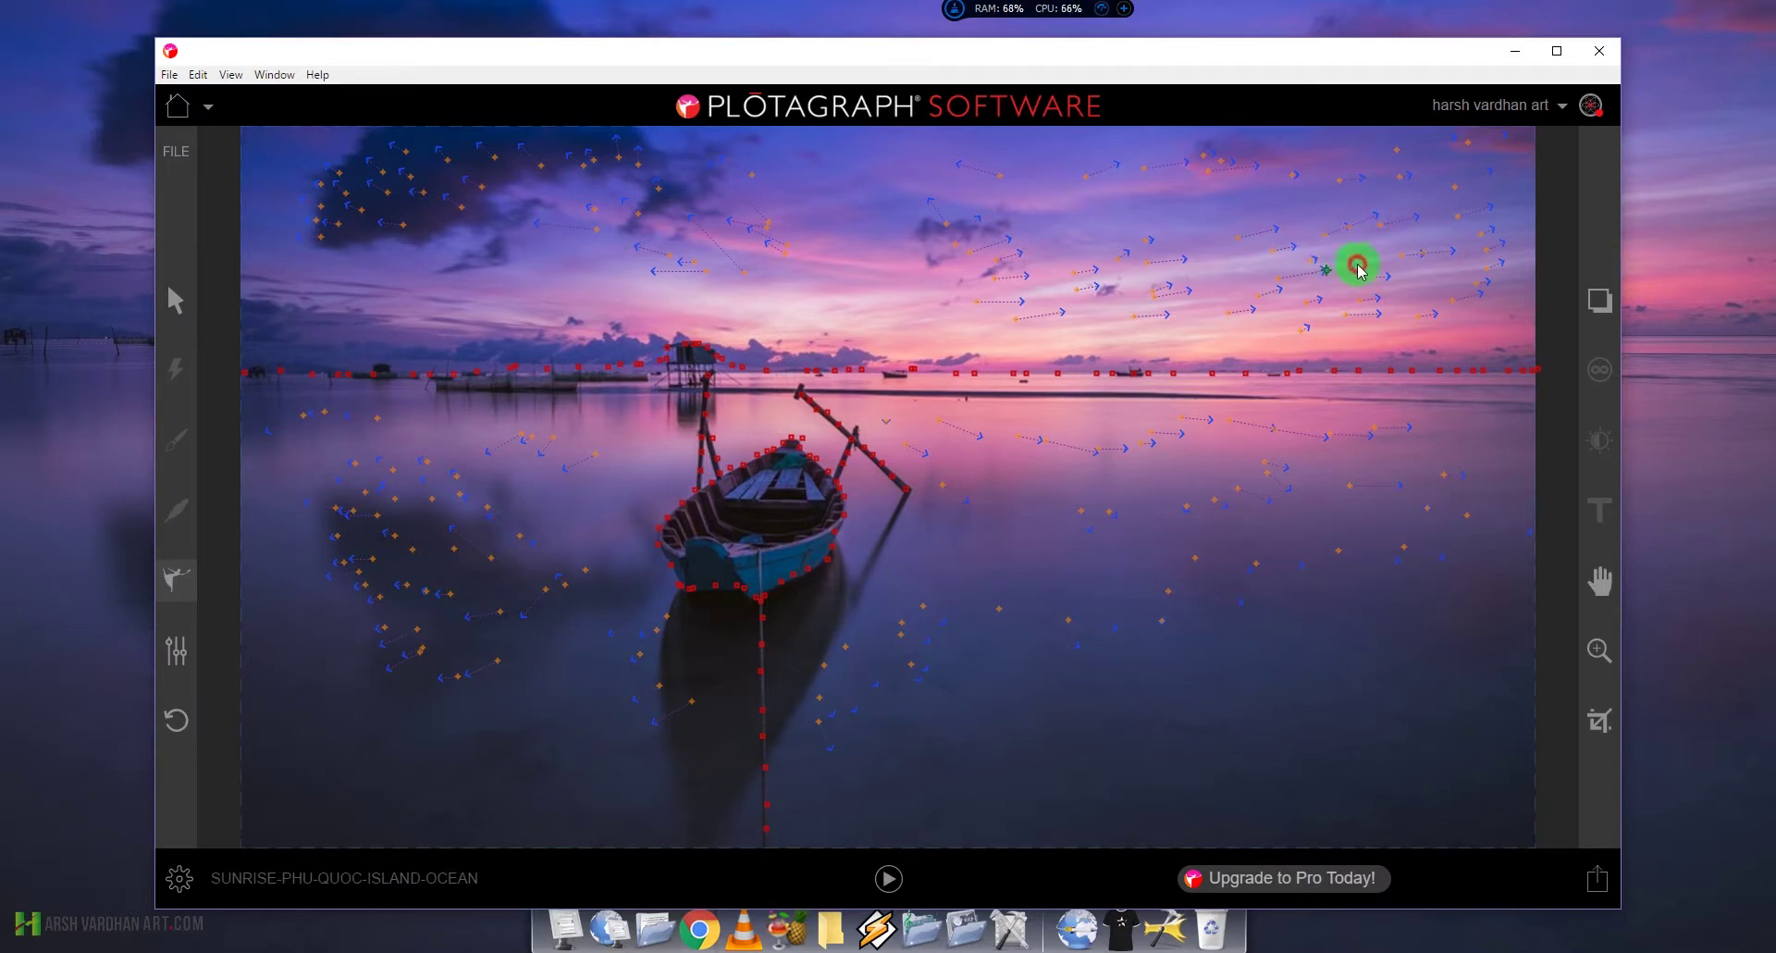
Step: Select individual animation arrows on the pink clouds with the selection tool and lengthen them toward the photo's right edge
click(176, 303)
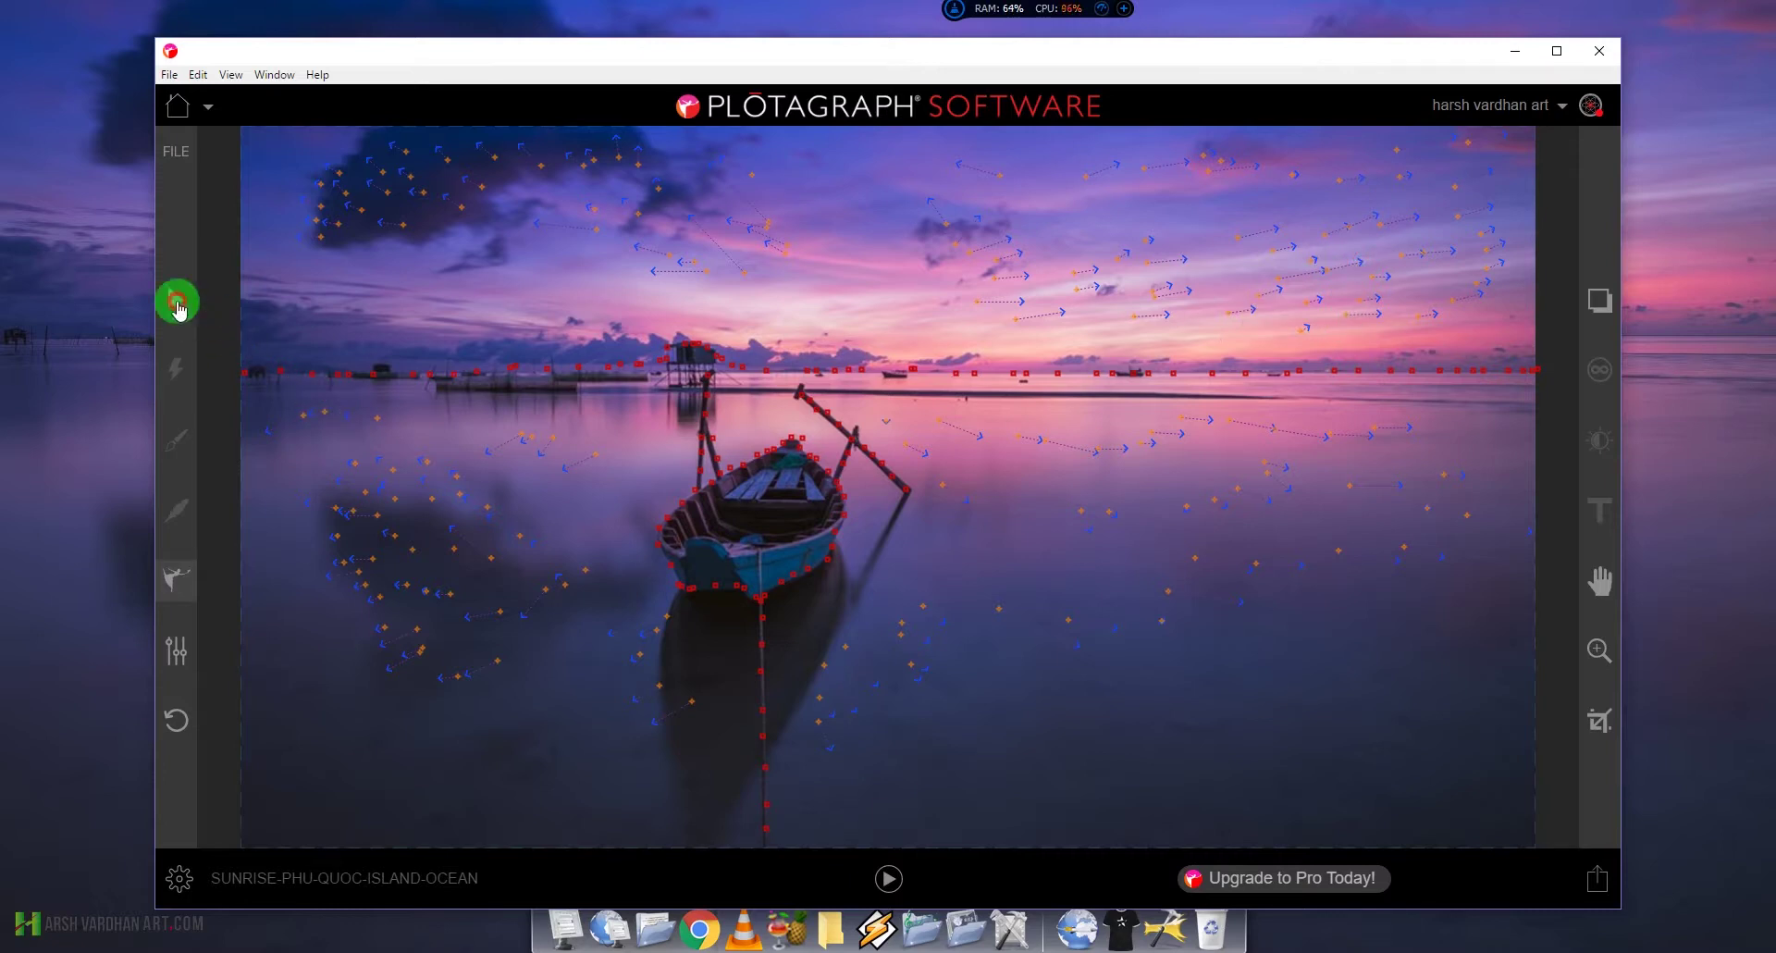
click(268, 338)
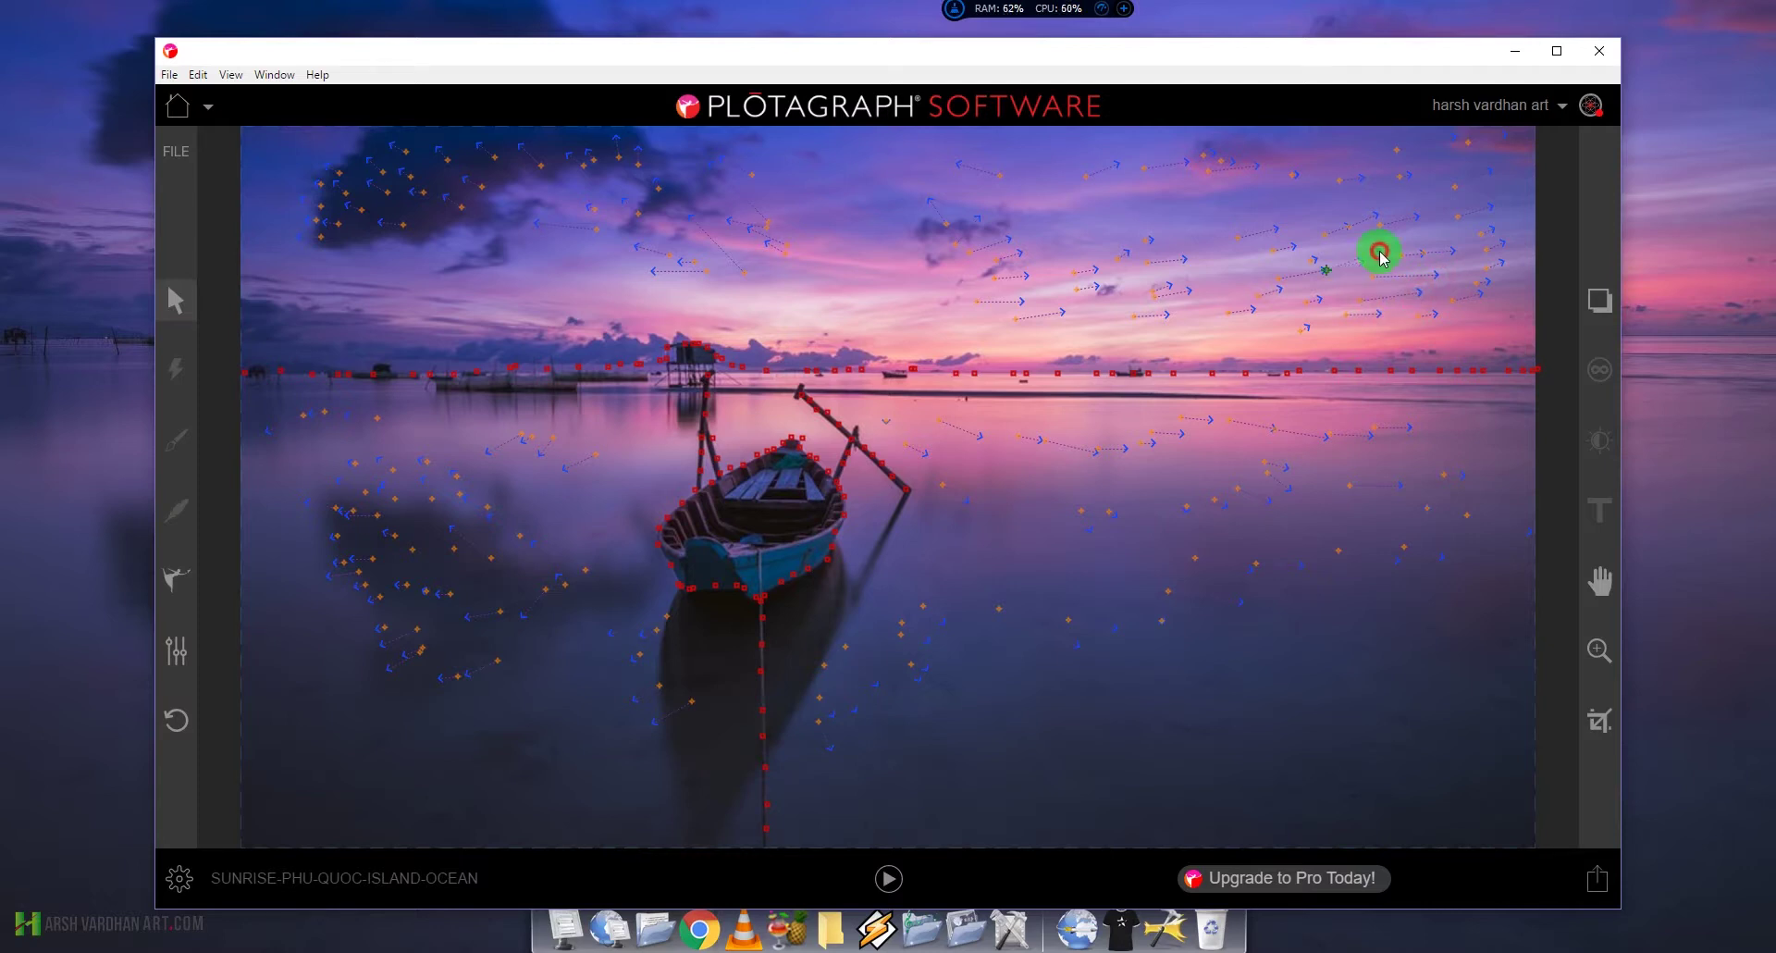
mouse_move(1324, 242)
mouse_down()
mouse_move(1273, 231)
mouse_move(1320, 210)
mouse_move(1447, 217)
mouse_move(1539, 155)
mouse_move(1511, 143)
mouse_move(1527, 139)
mouse_up()
mouse_move(1499, 233)
mouse_down()
mouse_move(1510, 268)
mouse_move(1490, 309)
mouse_up()
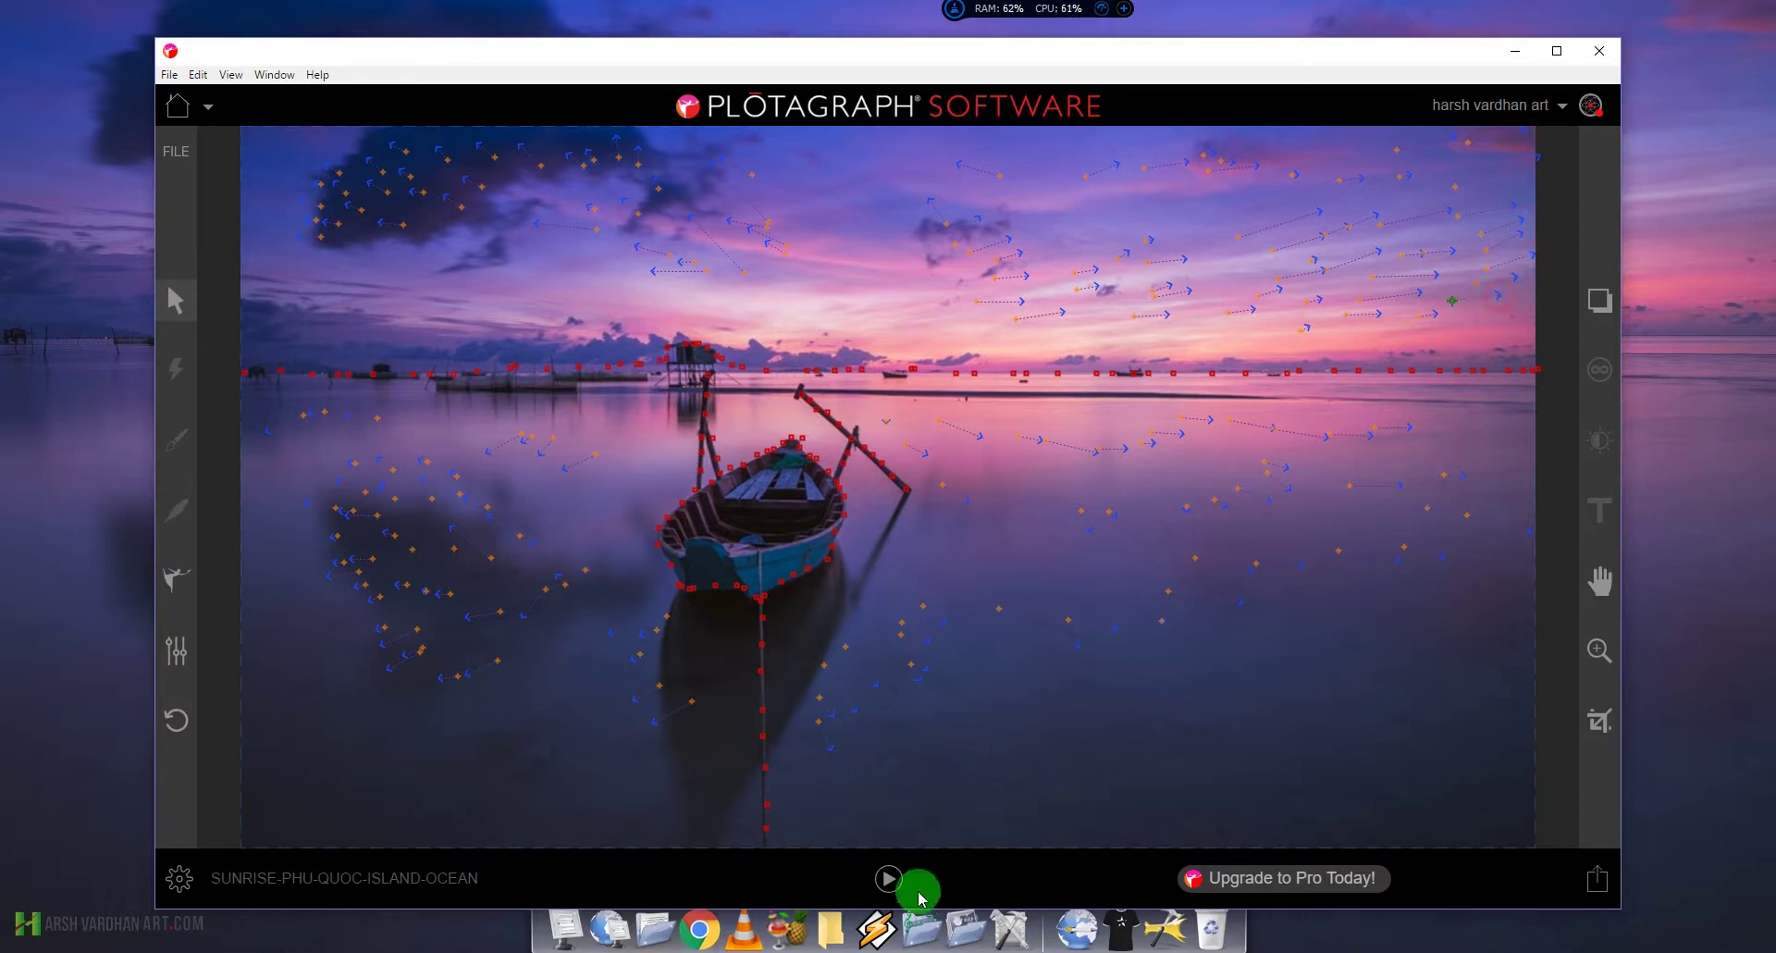
Step: Preview the animated photo to check the adjusted cloud motion on the right side, and stop the playback
click(890, 879)
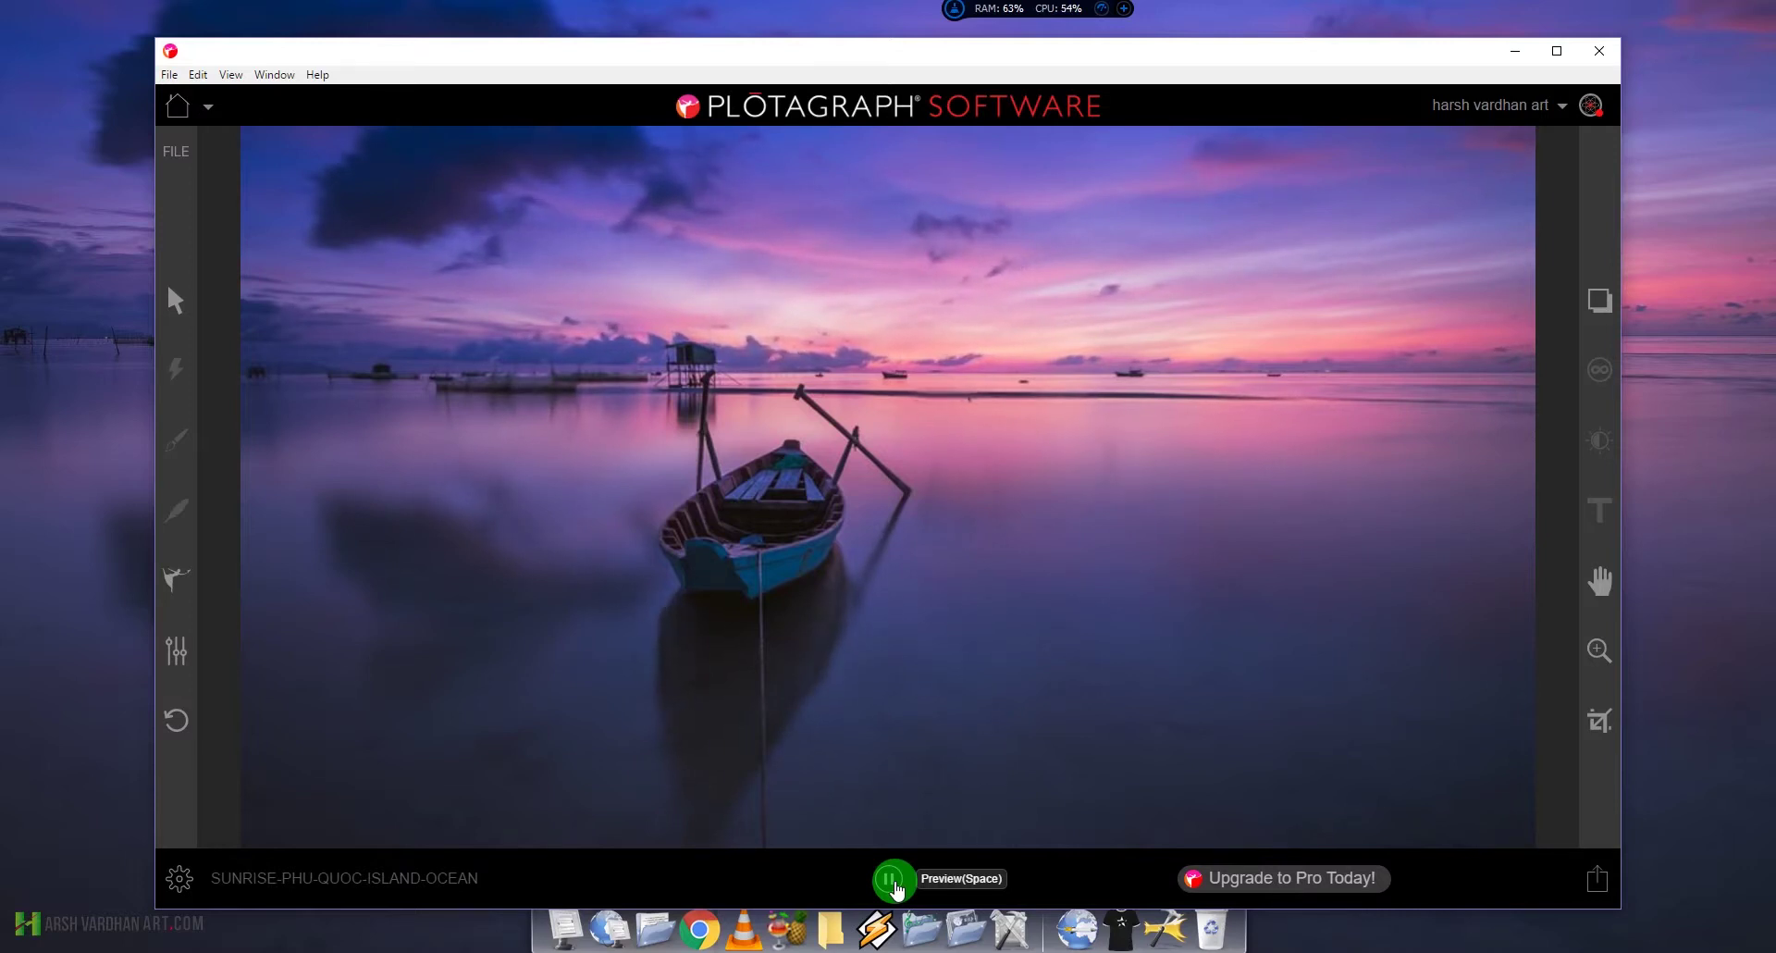
mouse_move(1475, 428)
click(888, 878)
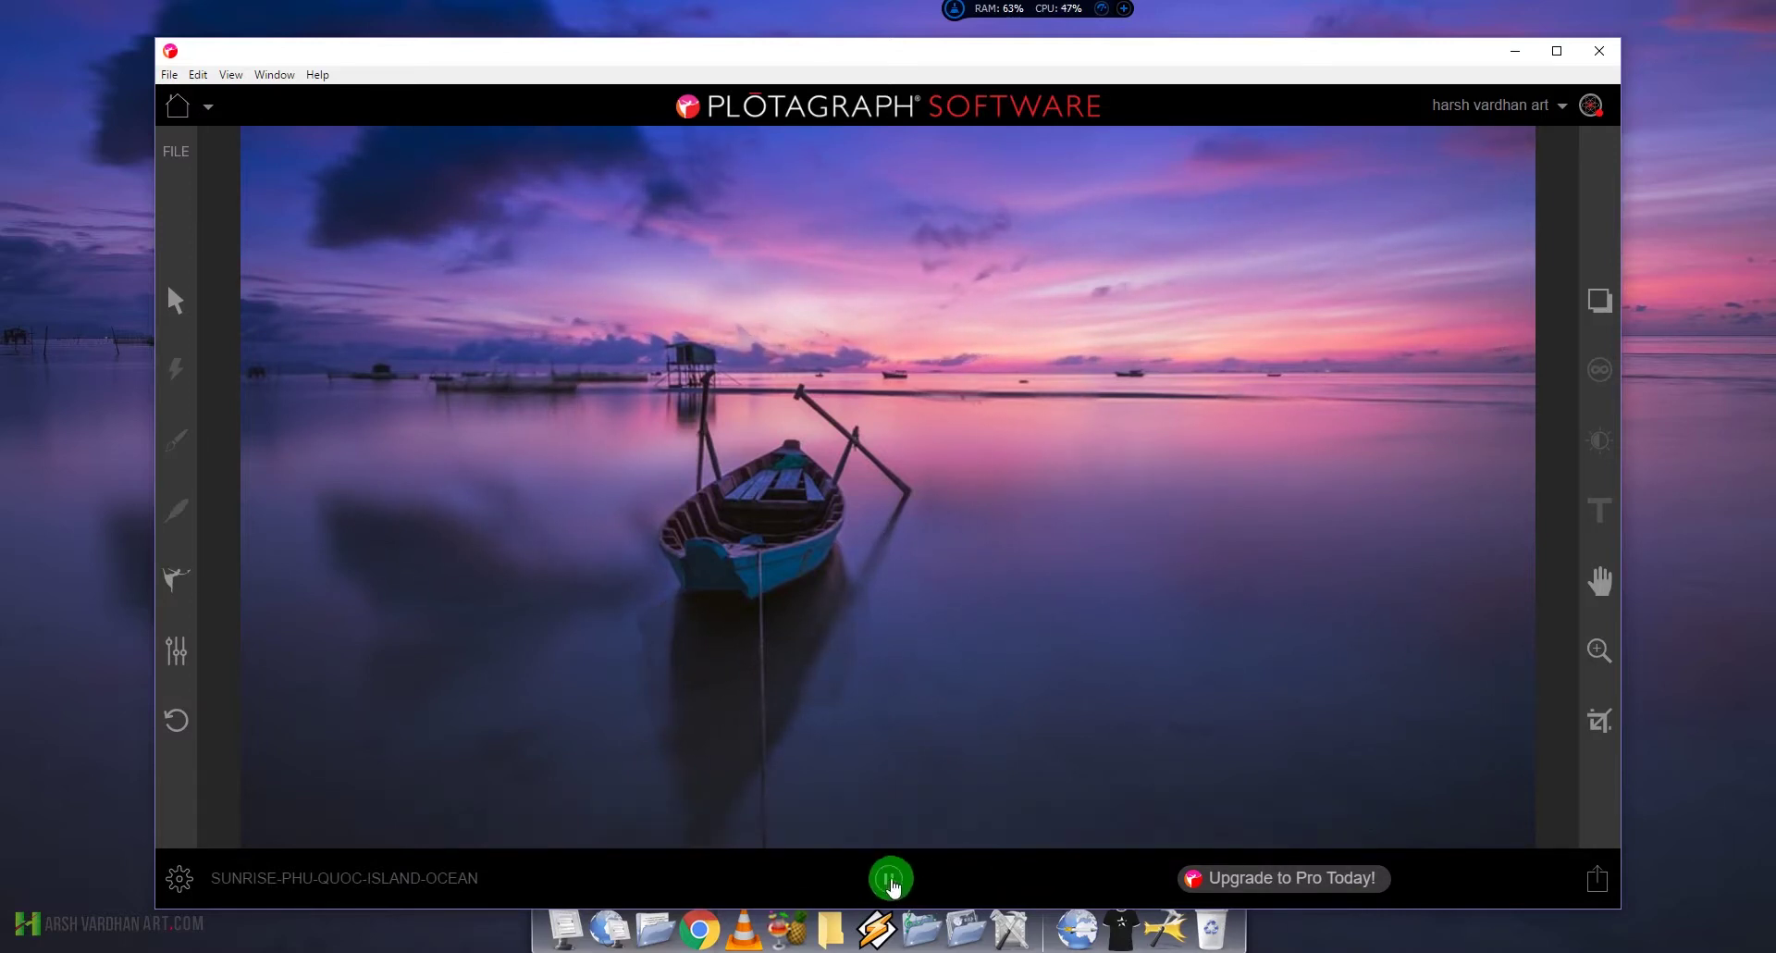
Step: Export the animation with a custom export as an MP4 at 25 fps with the H264 codec and High quality
click(1597, 883)
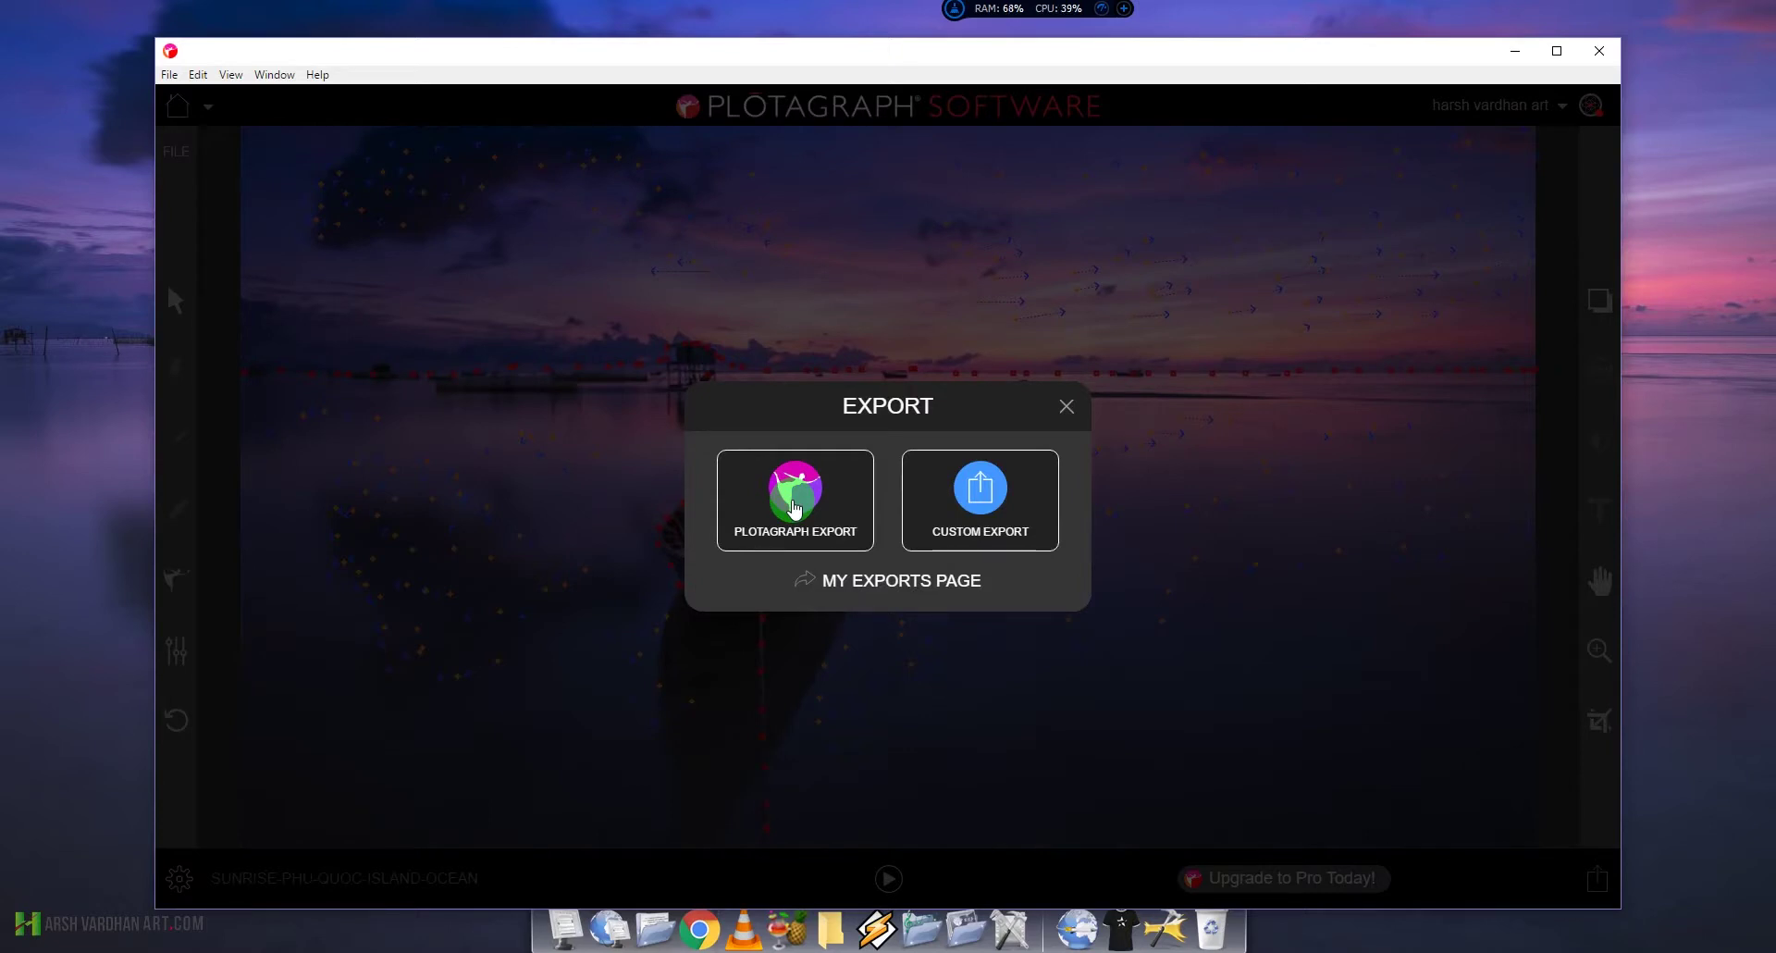
click(986, 498)
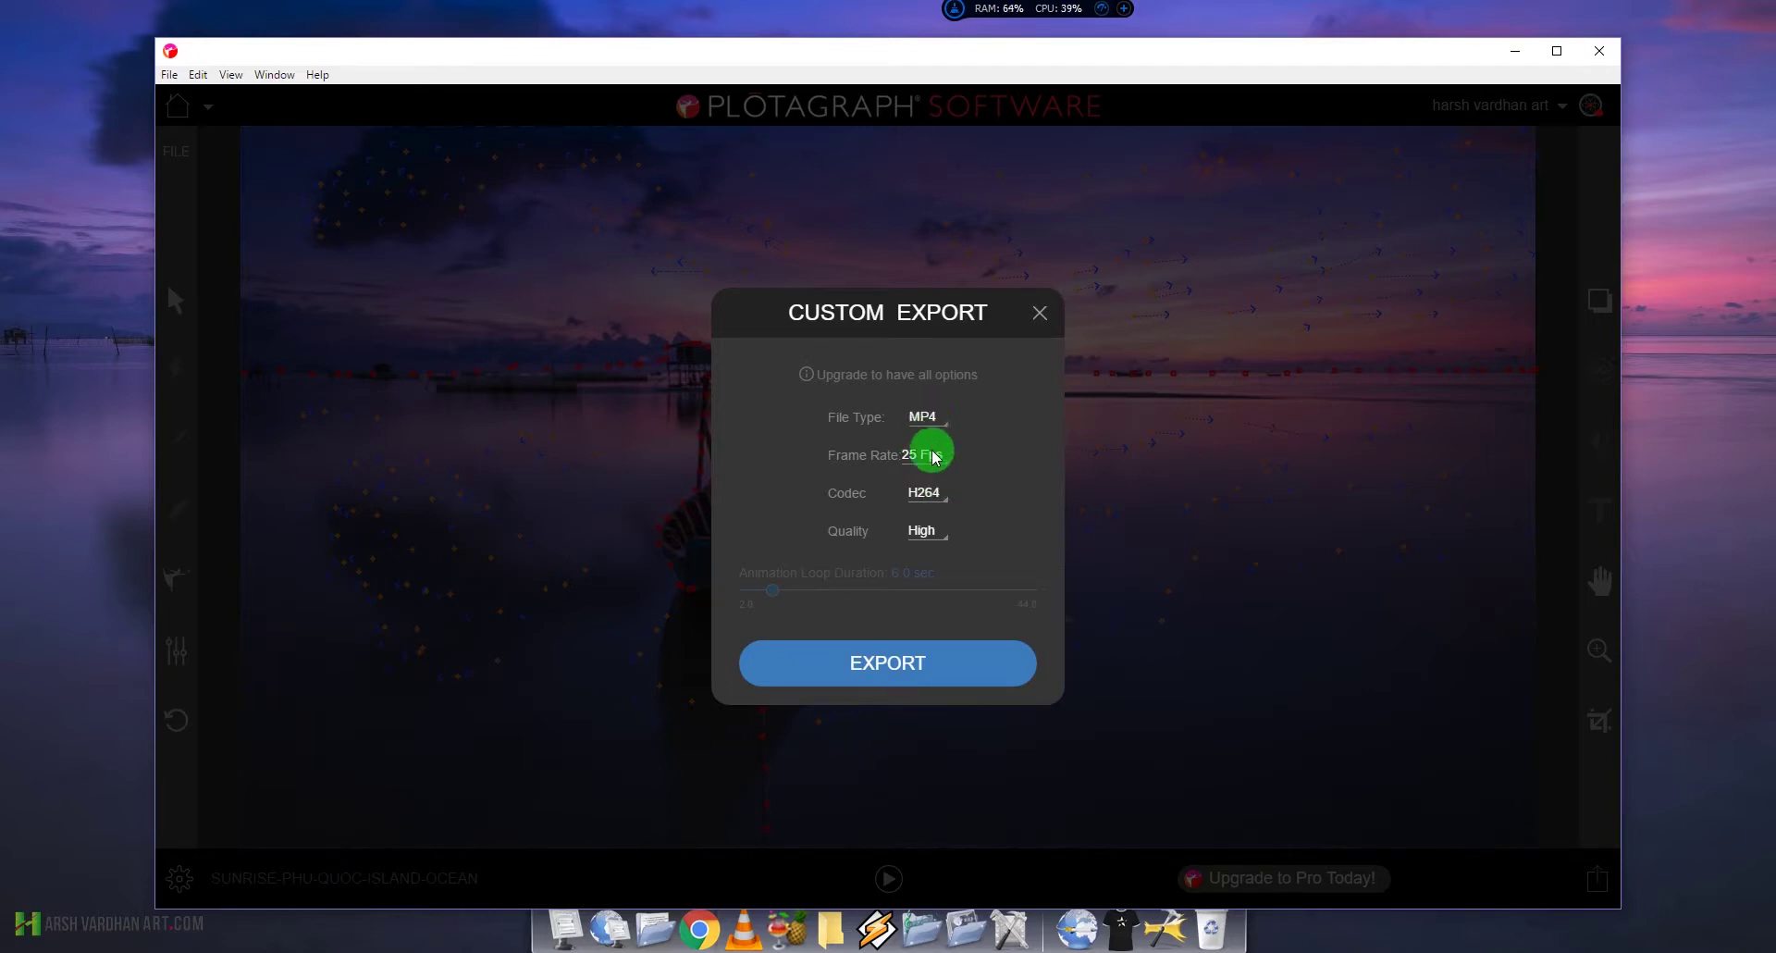
click(893, 676)
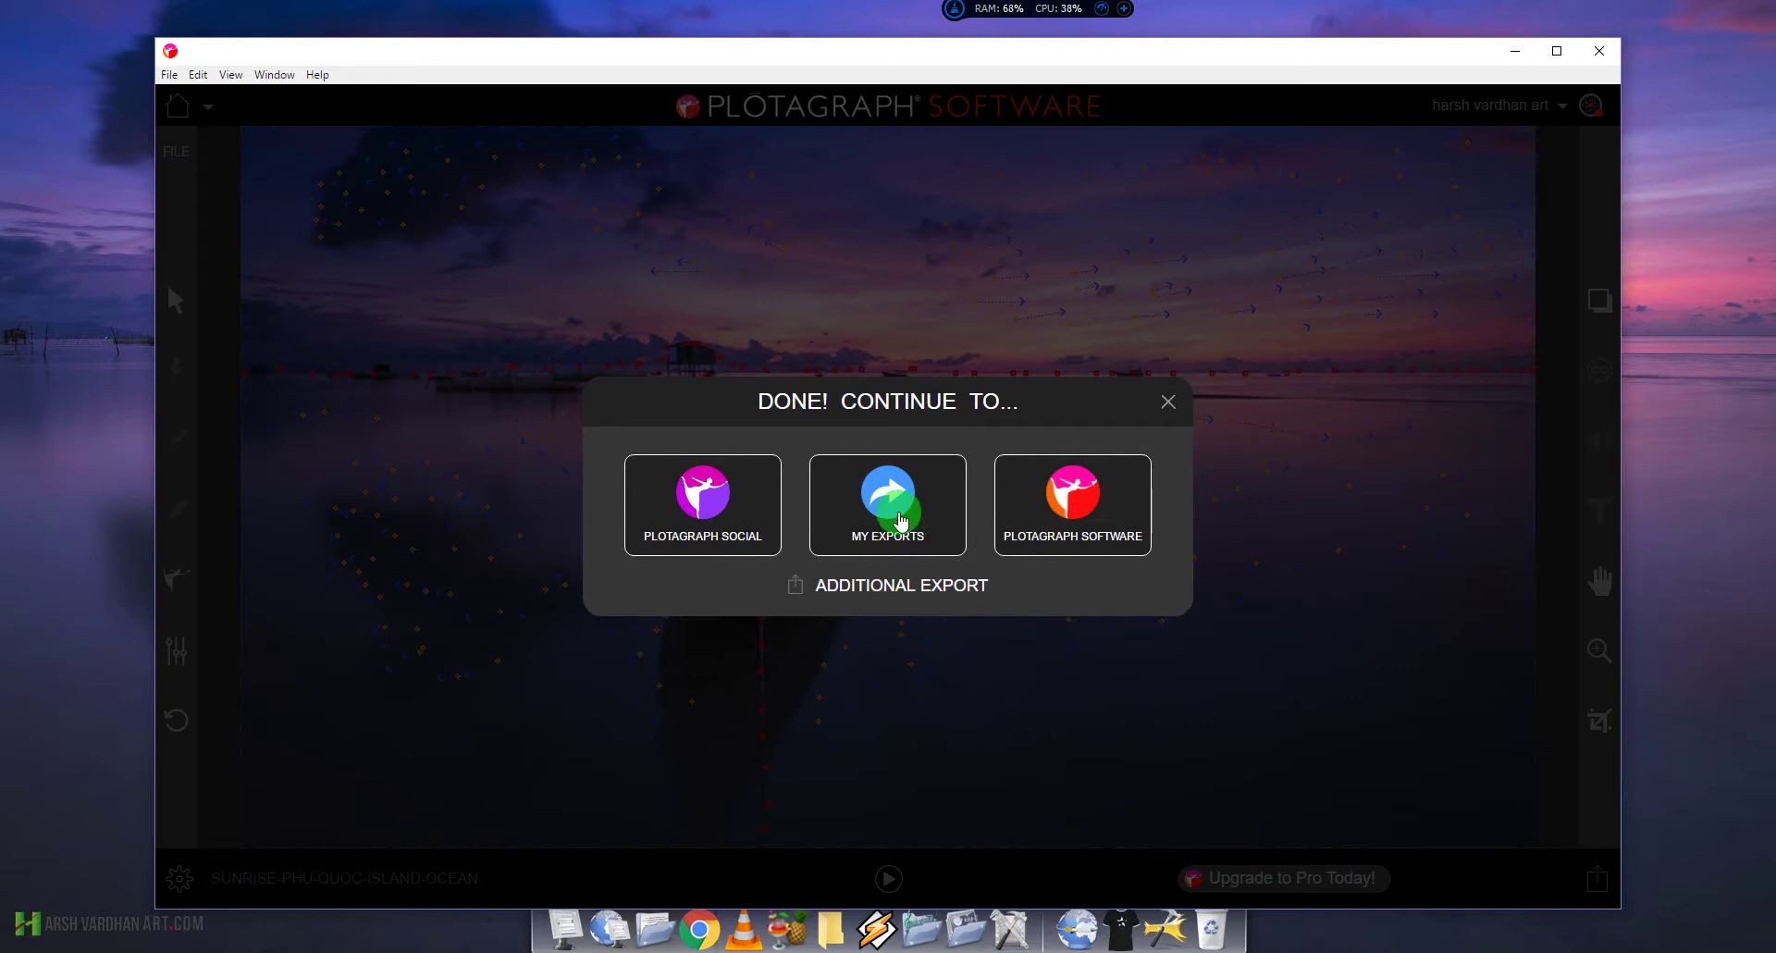
Step: Go to the My Exports page and open the first SUNRISE-PHU-QUOC-ISLAND-OCEAN export
click(899, 520)
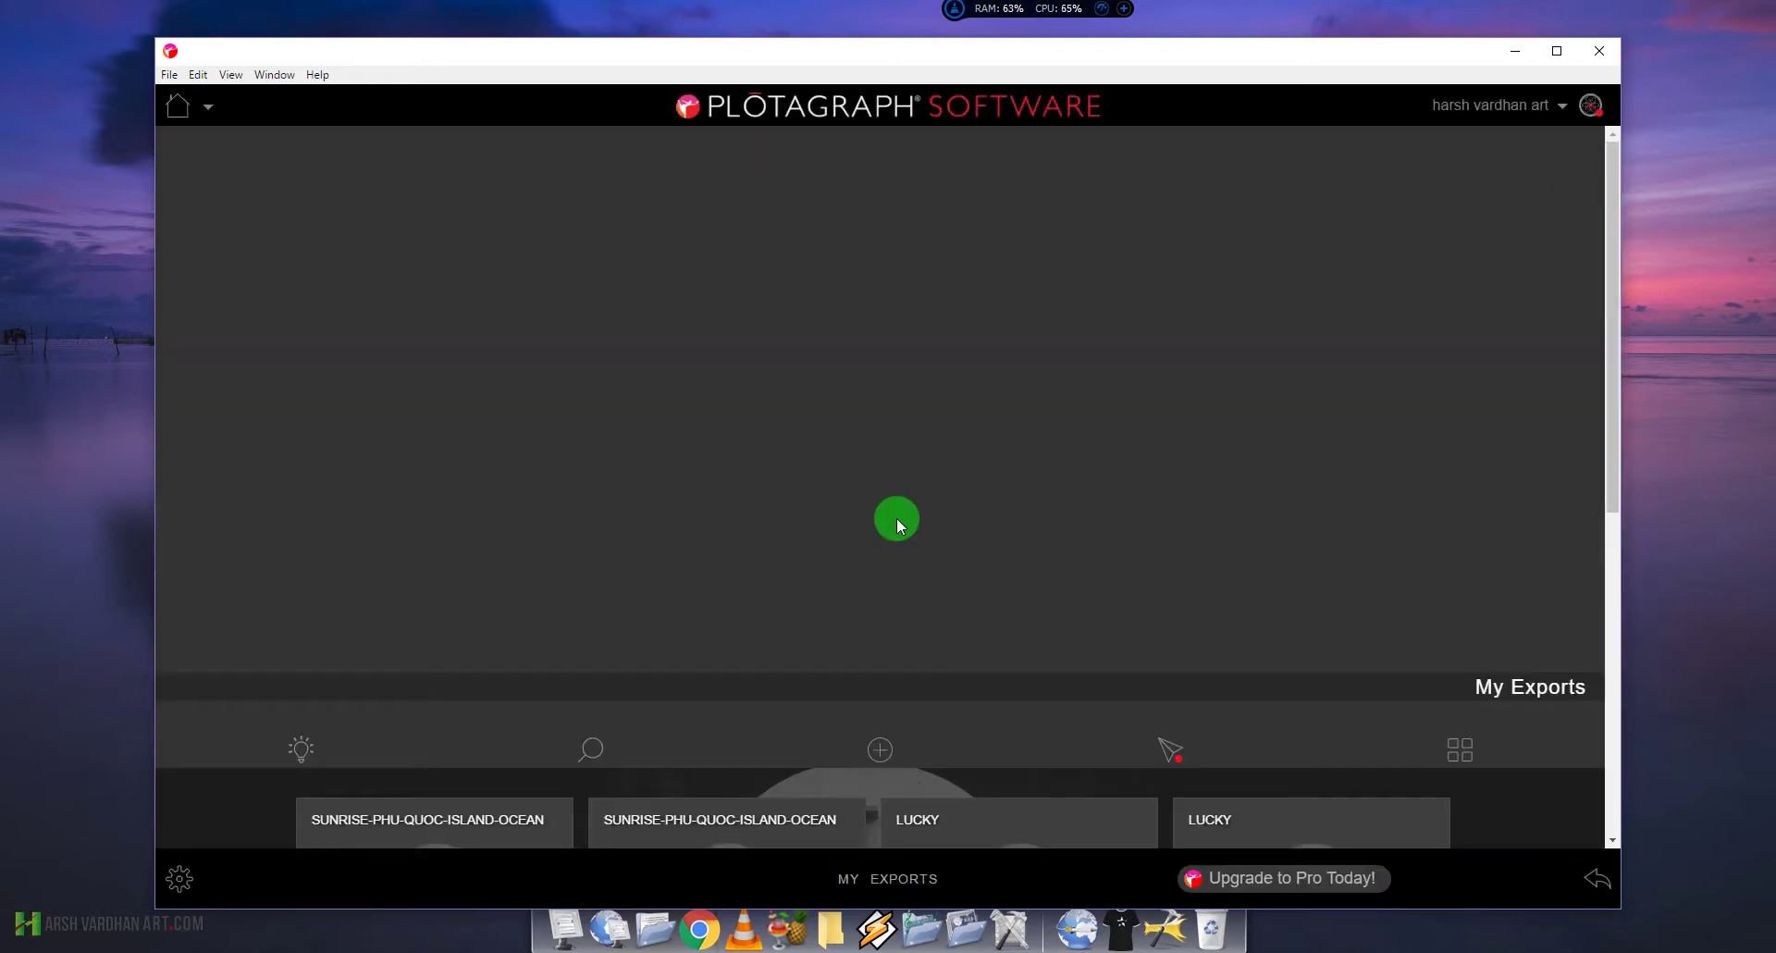
scroll(469, 785, down, 2)
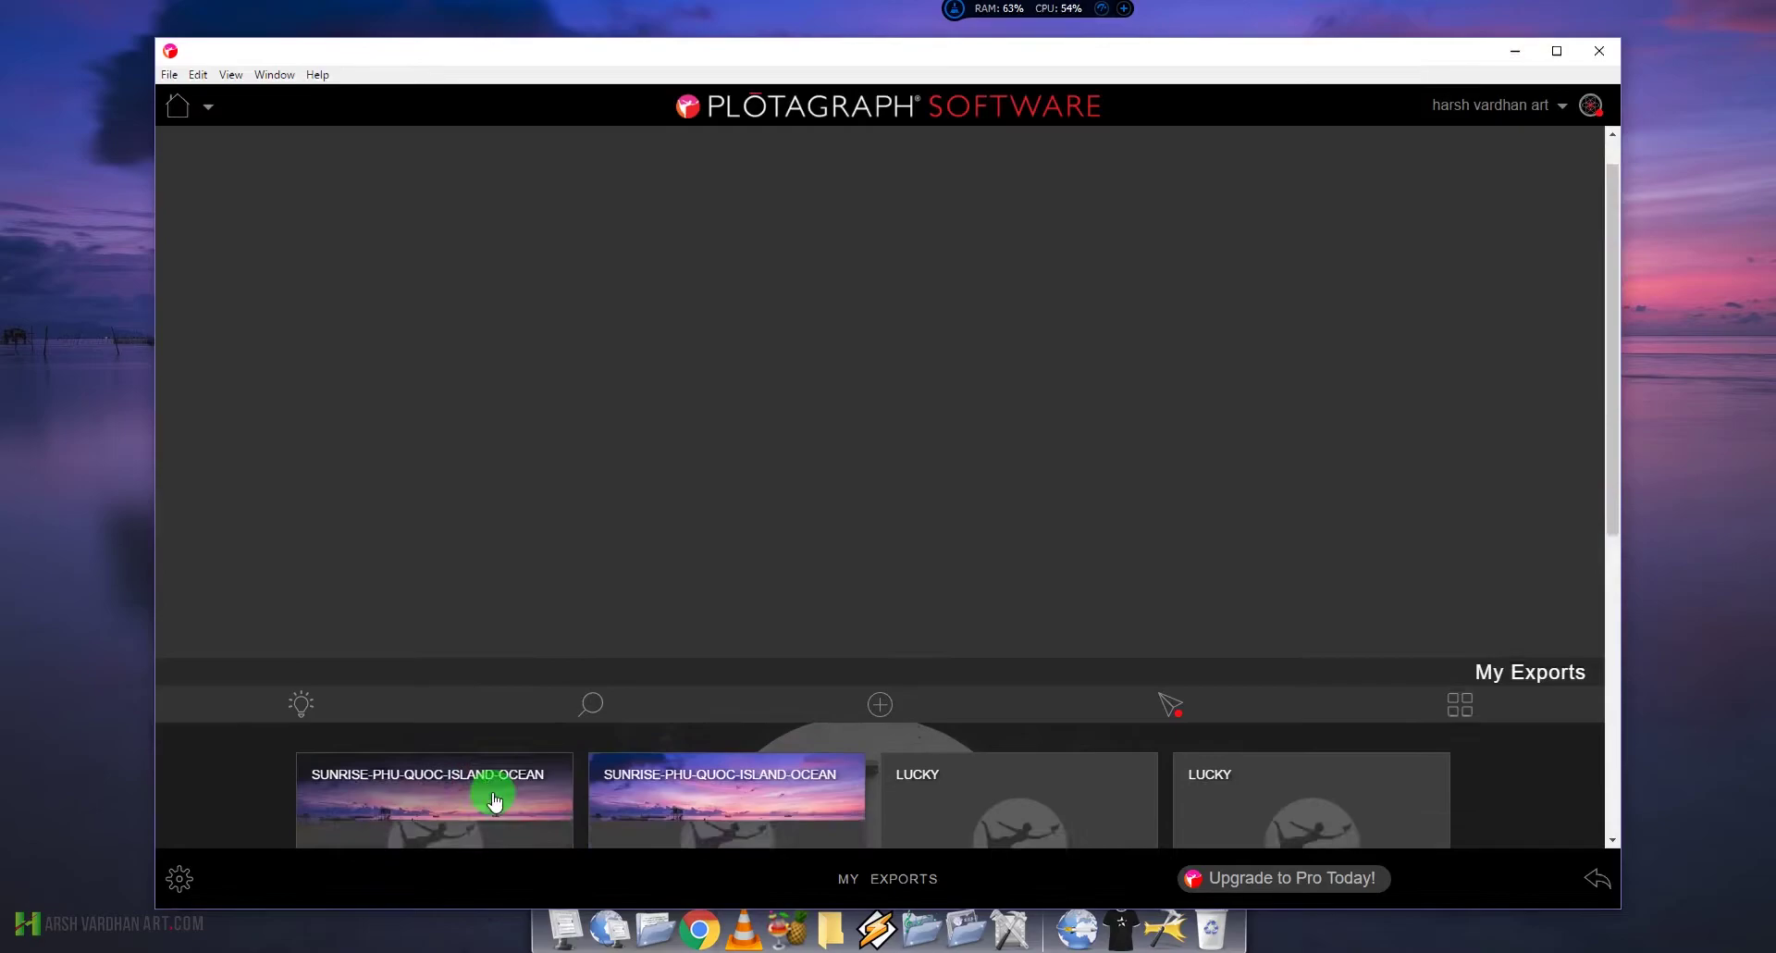
click(468, 720)
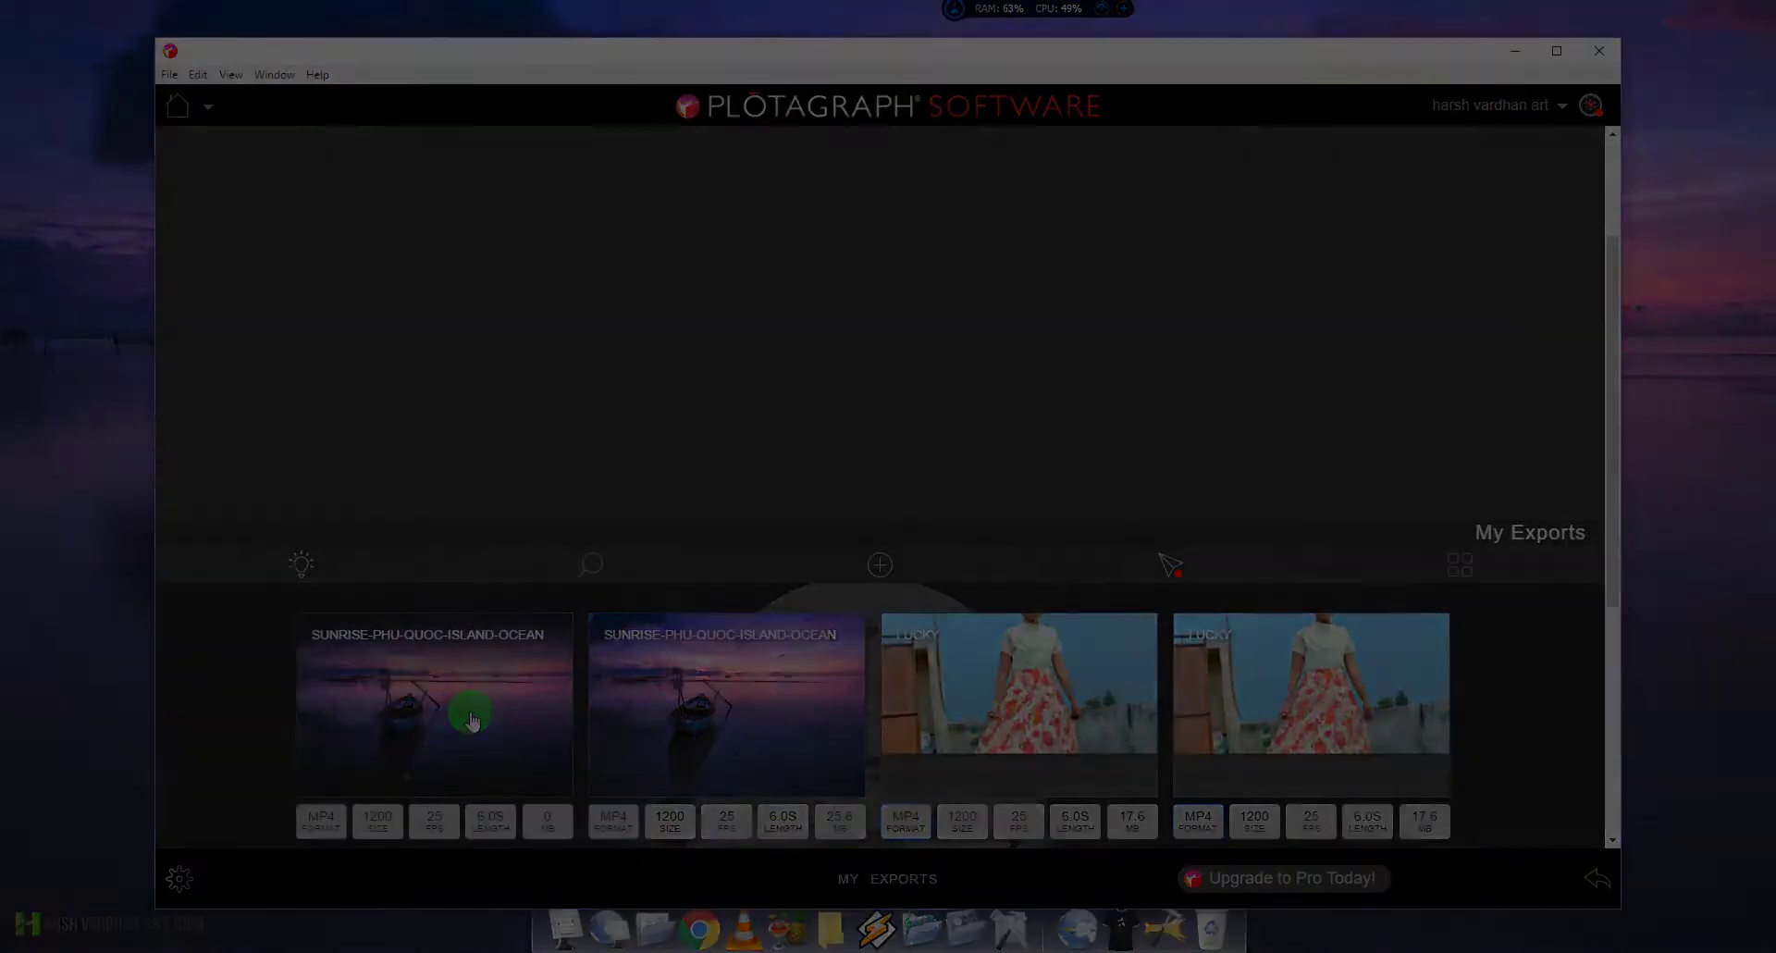